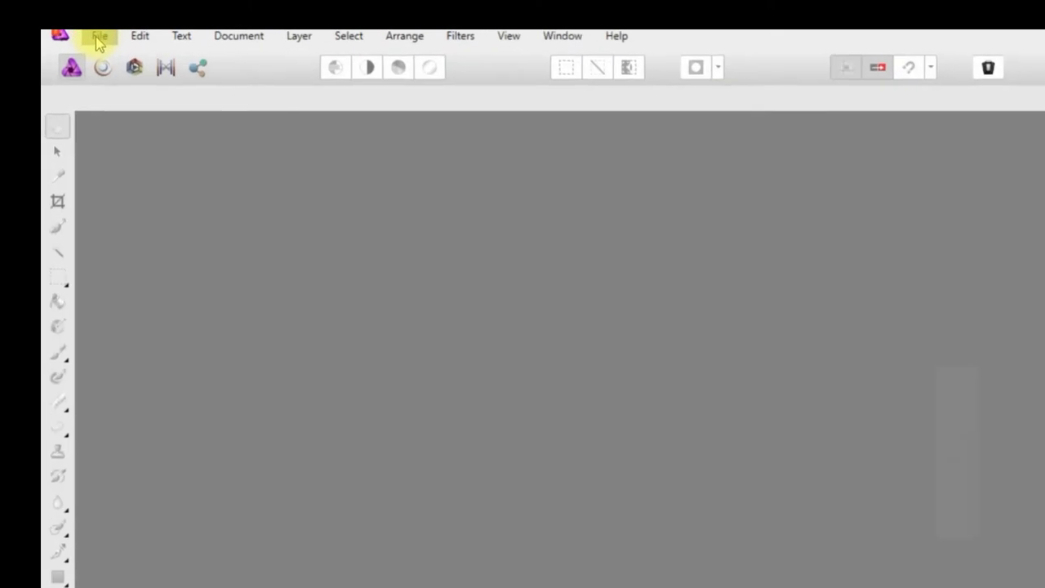
- Open the Window garden photo
{"action": "left_click", "coordinate": [80, 35]}
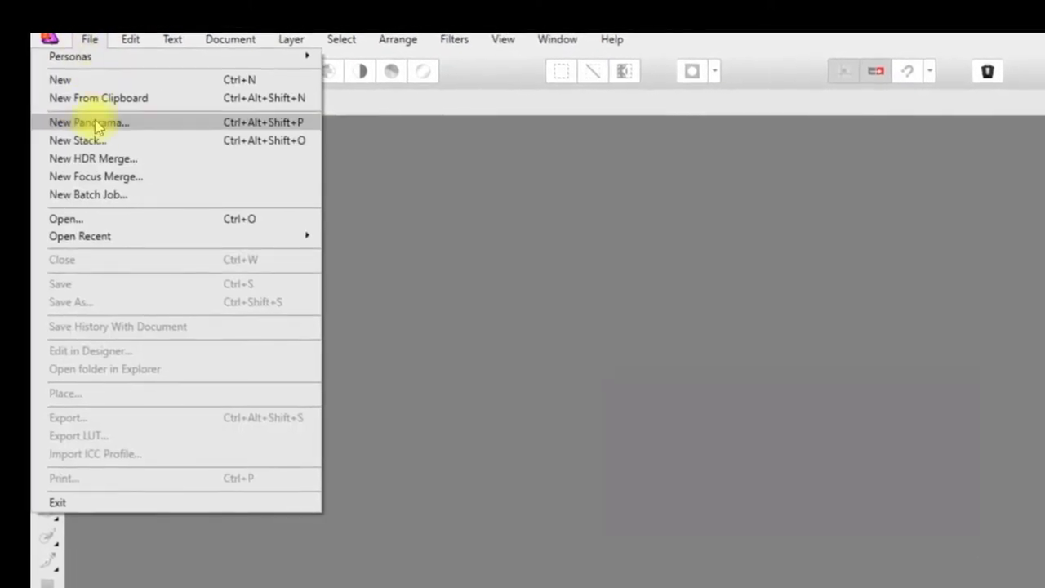
{"action": "left_click", "coordinate": [111, 220]}
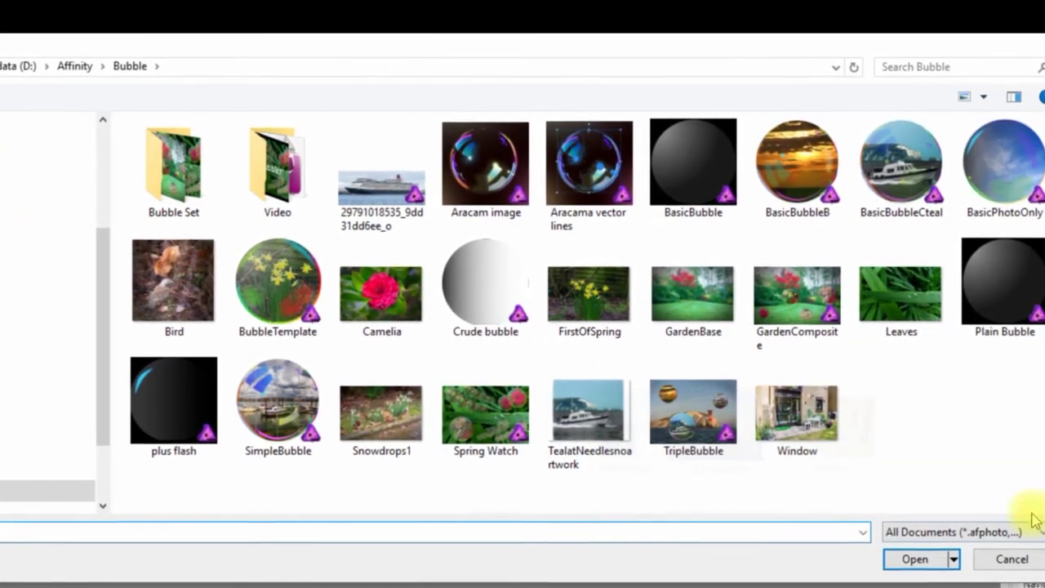
{"action": "left_click", "coordinate": [978, 418]}
{"action": "double_click", "coordinate": [810, 412]}
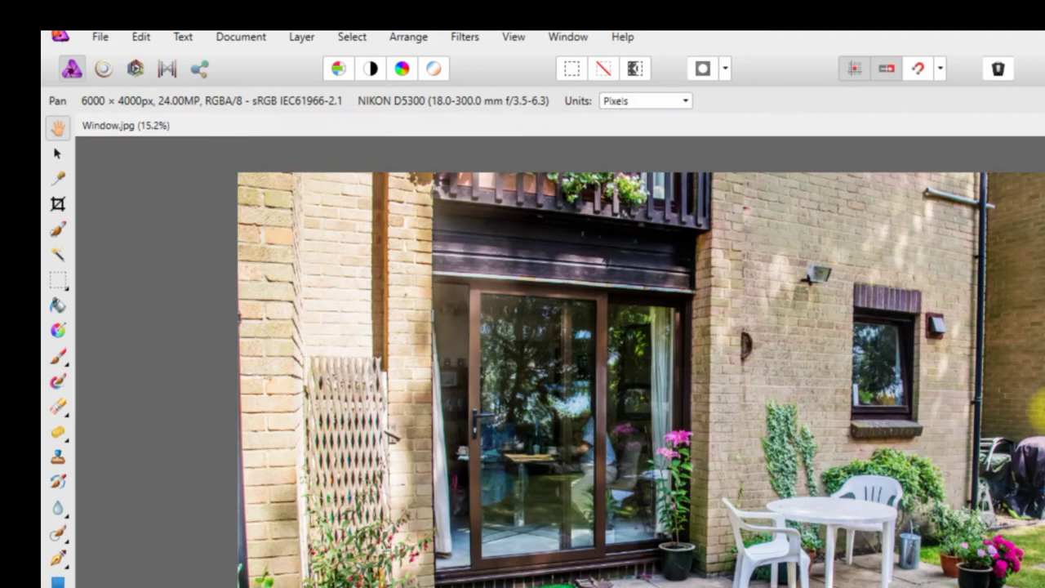
- Resize the document from 6000 px to 800 px wide (800 × 533 px)
{"action": "left_click", "coordinate": [229, 38]}
{"action": "left_click", "coordinate": [229, 154]}
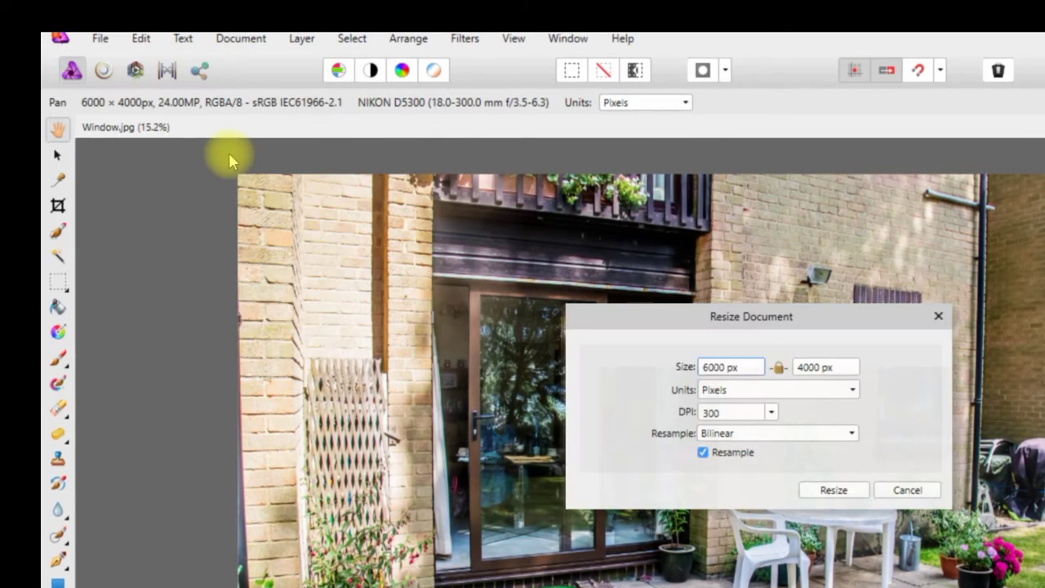
{"action": "left_click", "coordinate": [715, 368]}
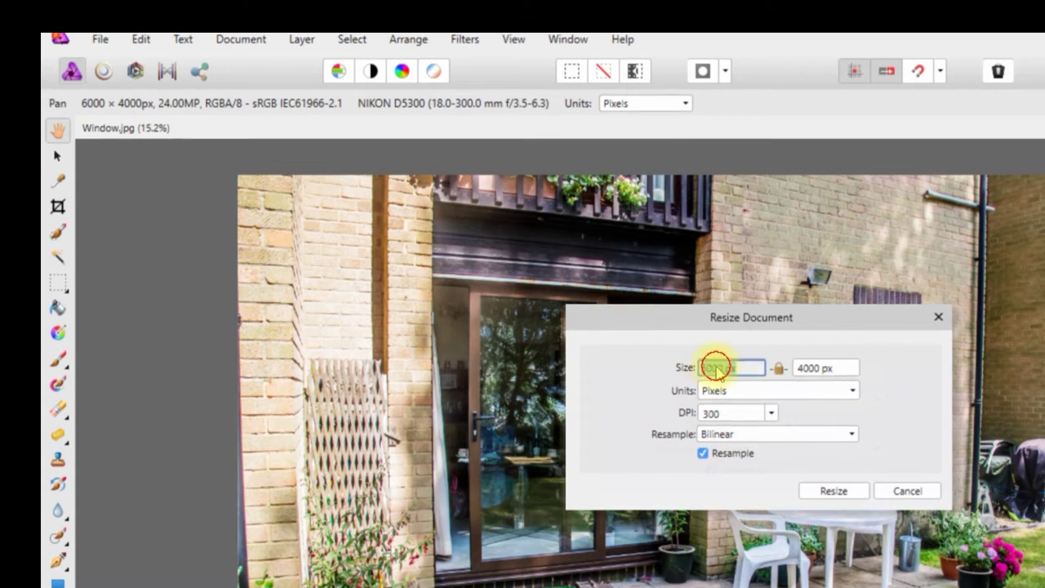
{"action": "type", "text": "800"}
{"action": "key", "text": "Return"}
{"action": "left_click", "coordinate": [833, 491]}
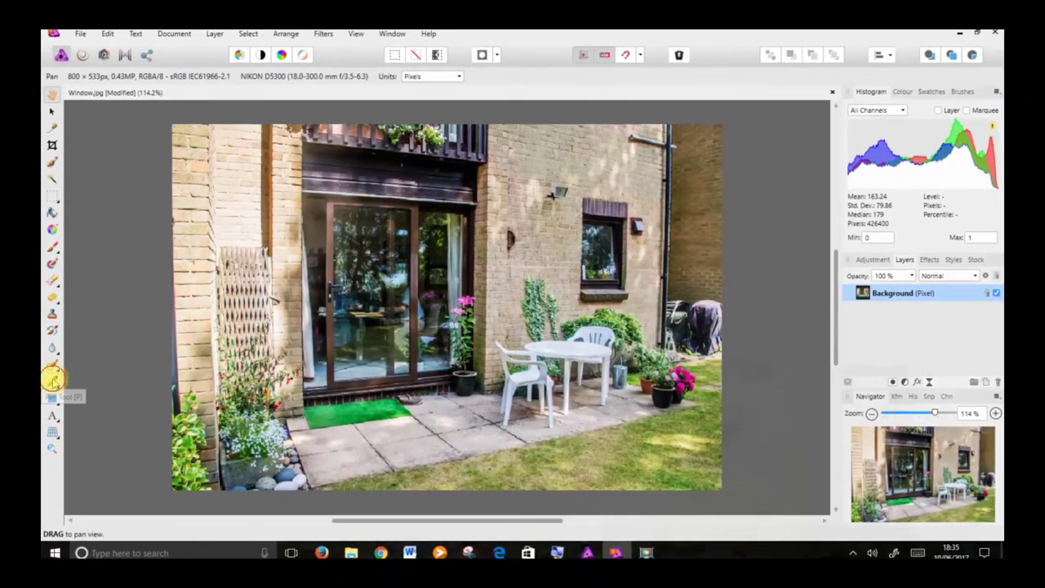
- Select the Pen Tool and set its stroke width to 0.9 pt
{"action": "left_click", "coordinate": [51, 438]}
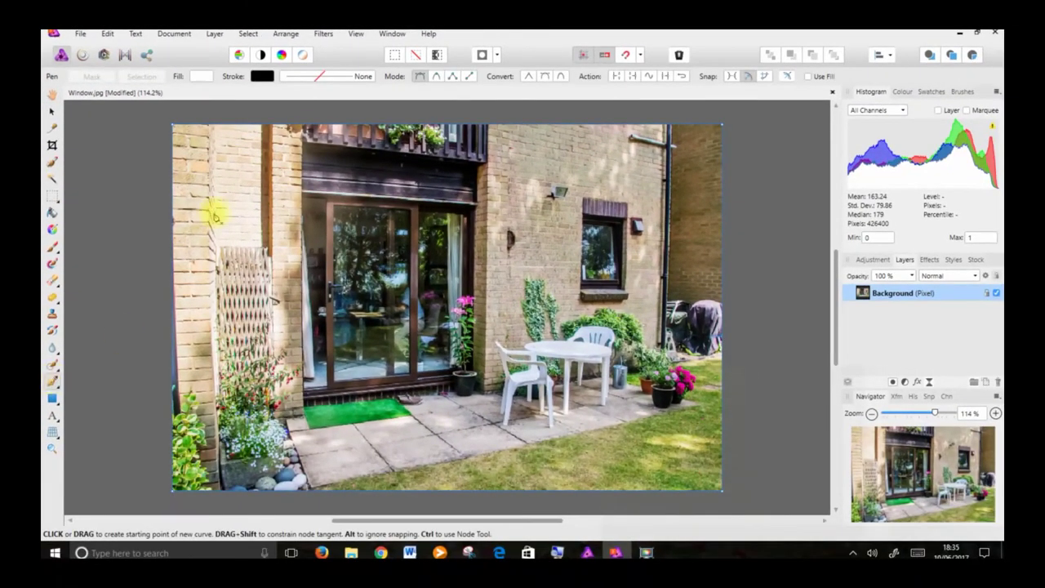
{"action": "left_click", "coordinate": [365, 77]}
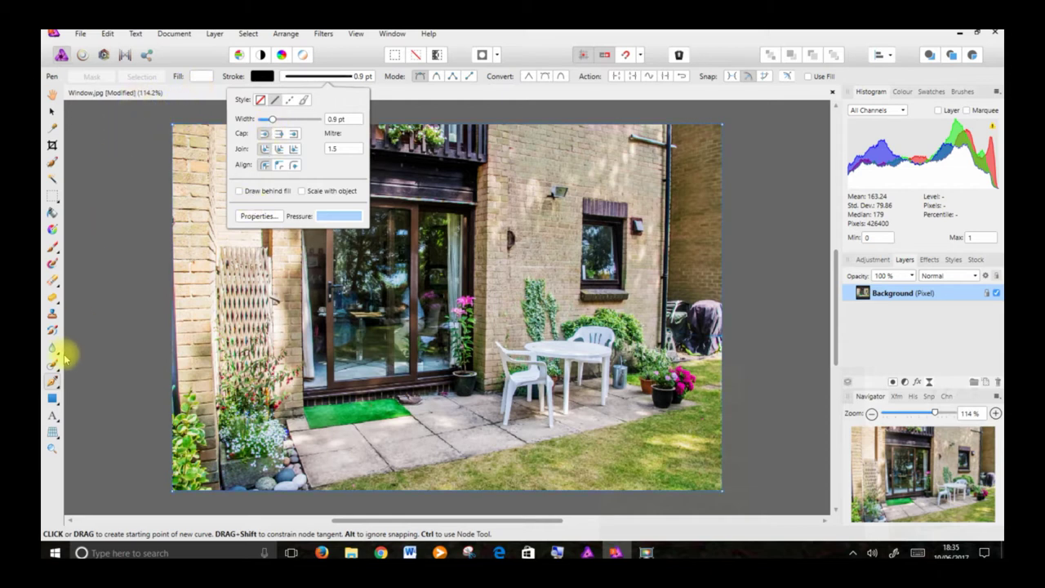
{"action": "left_click", "coordinate": [51, 382]}
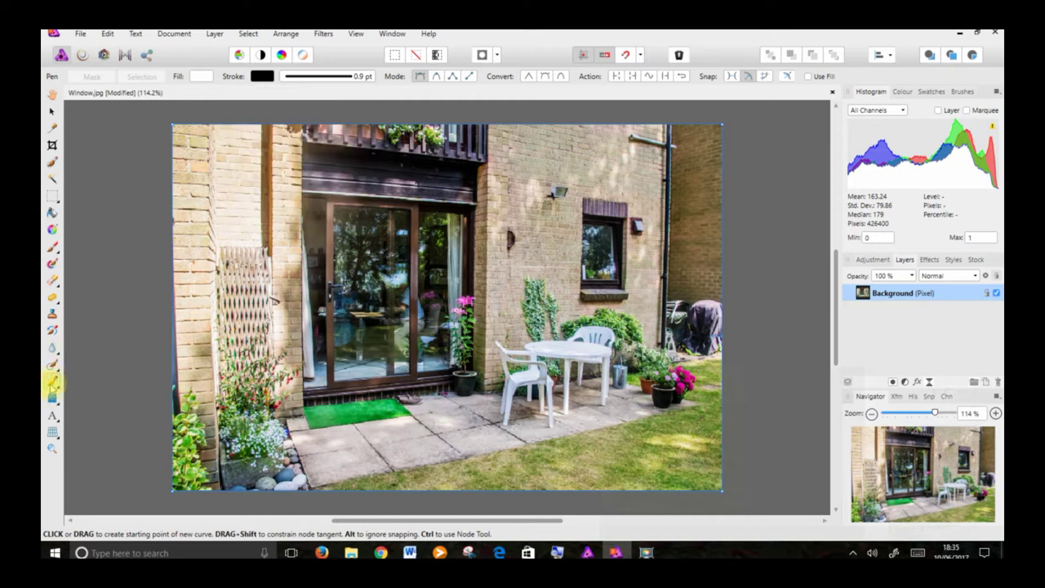
- Draw a closed four-corner outline around the patio door and brickwork
{"action": "left_click", "coordinate": [203, 165]}
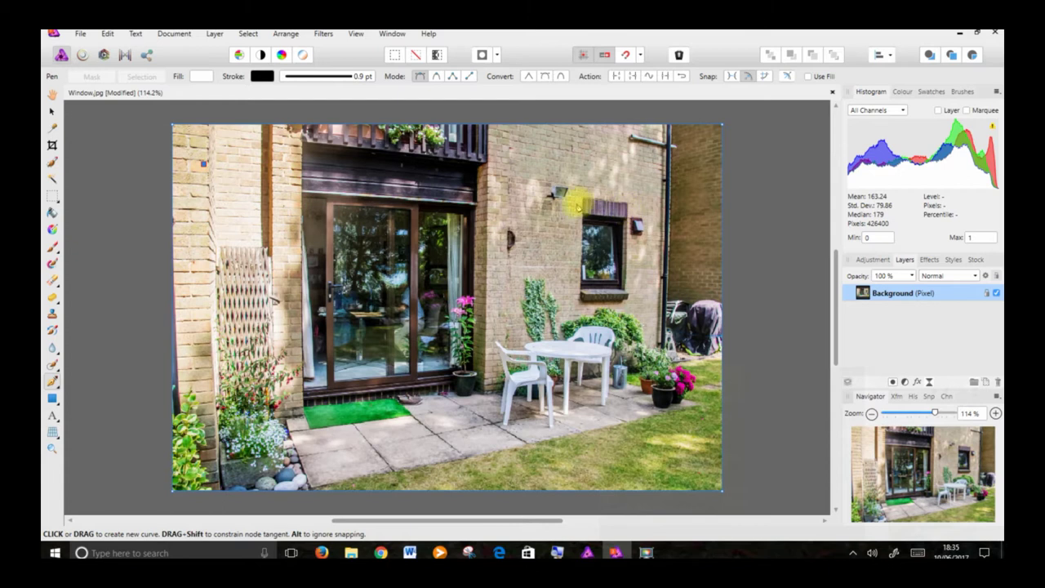
{"action": "left_click", "coordinate": [546, 204]}
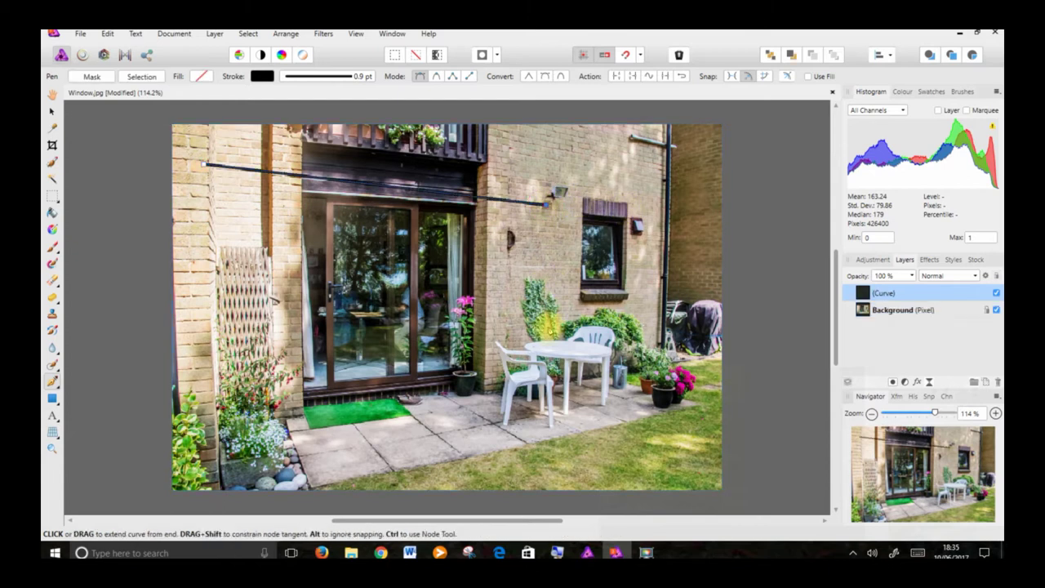
{"action": "left_click", "coordinate": [555, 306]}
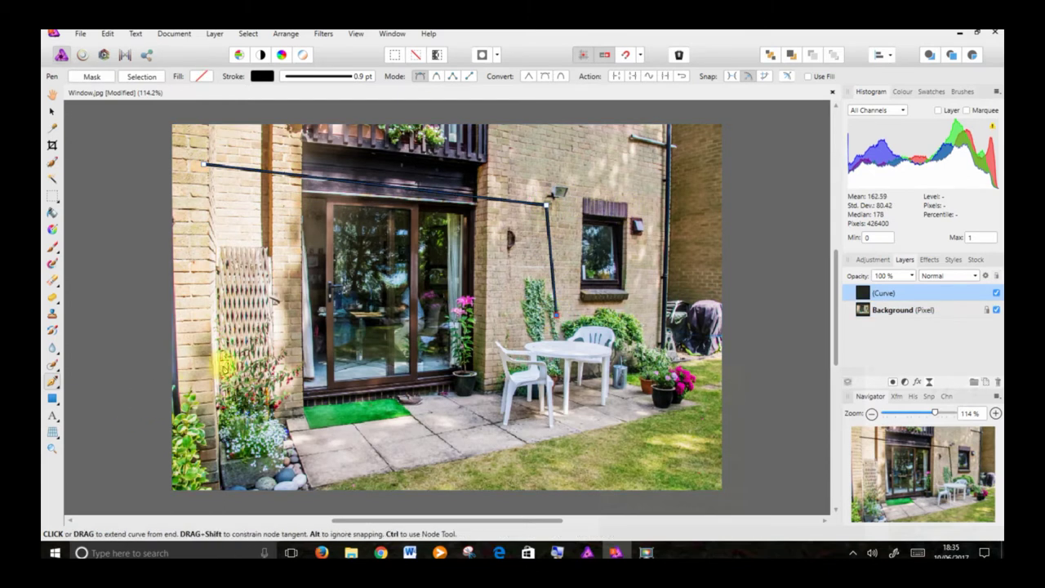
{"action": "left_click", "coordinate": [211, 365]}
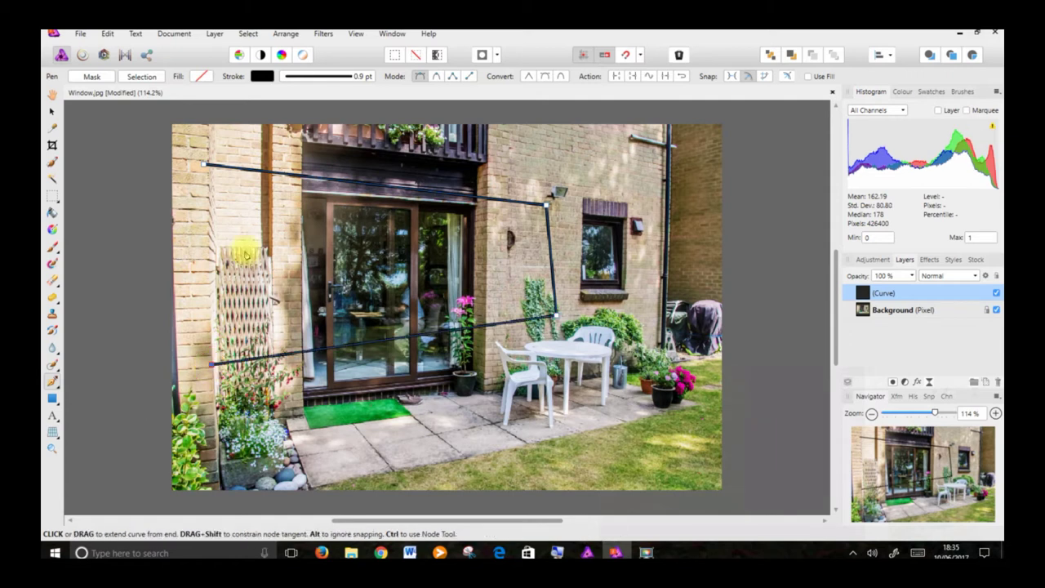
{"action": "left_click", "coordinate": [206, 165]}
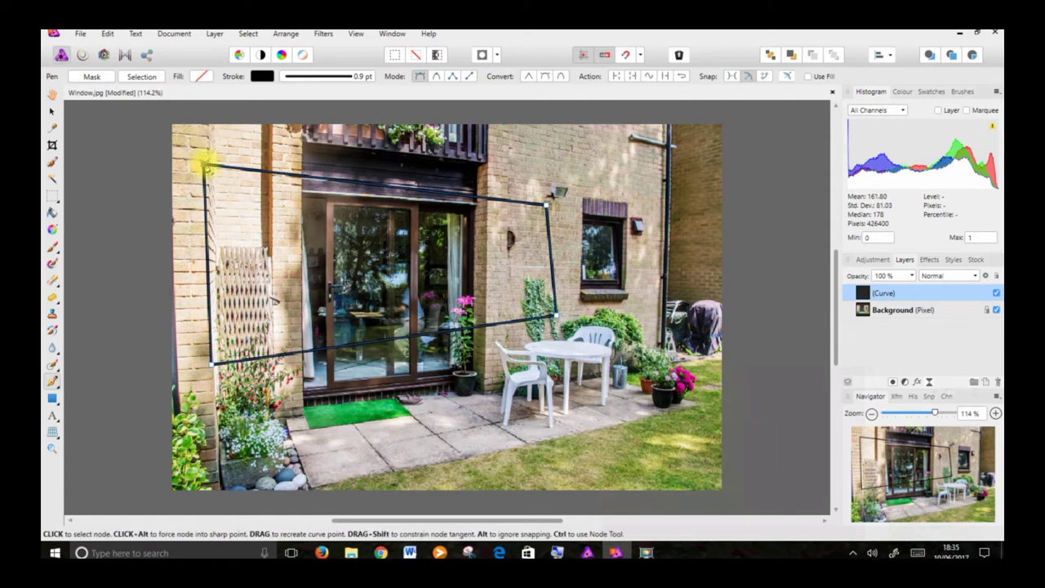
{"action": "left_click", "coordinate": [54, 387]}
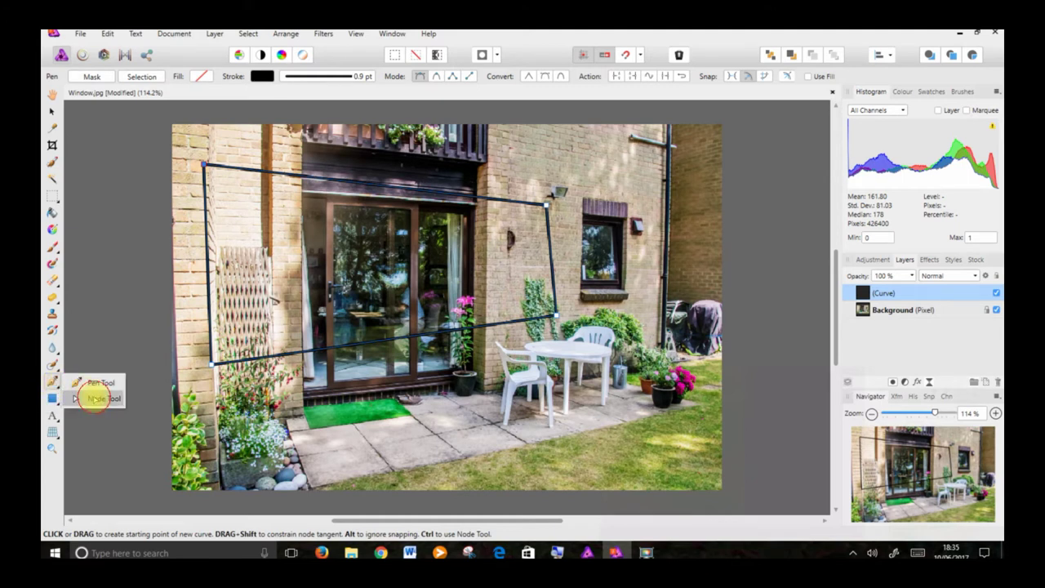
- With the Node Tool, bow the outline's left edge outward through a smooth node
{"action": "left_click", "coordinate": [94, 398]}
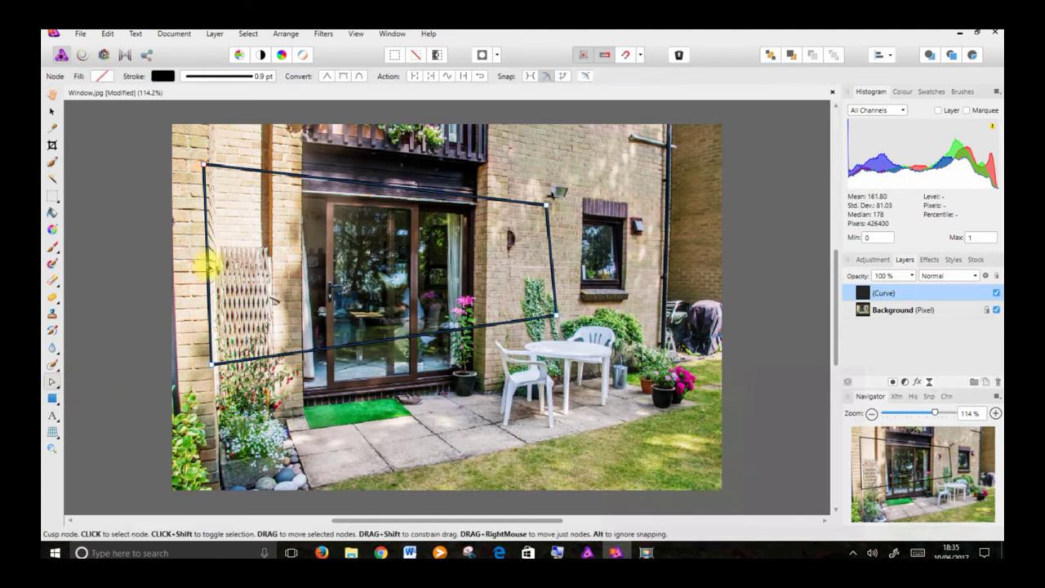
{"action": "left_click_drag", "start_coordinate": [209, 266], "coordinate": [190, 268]}
{"action": "left_click", "coordinate": [347, 76]}
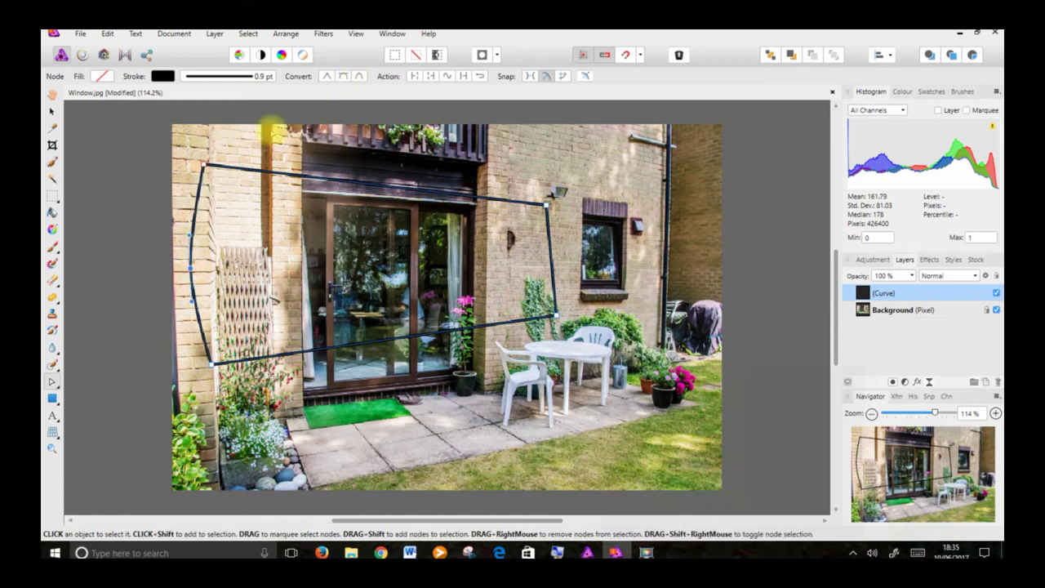
{"action": "left_click_drag", "start_coordinate": [192, 236], "coordinate": [187, 220]}
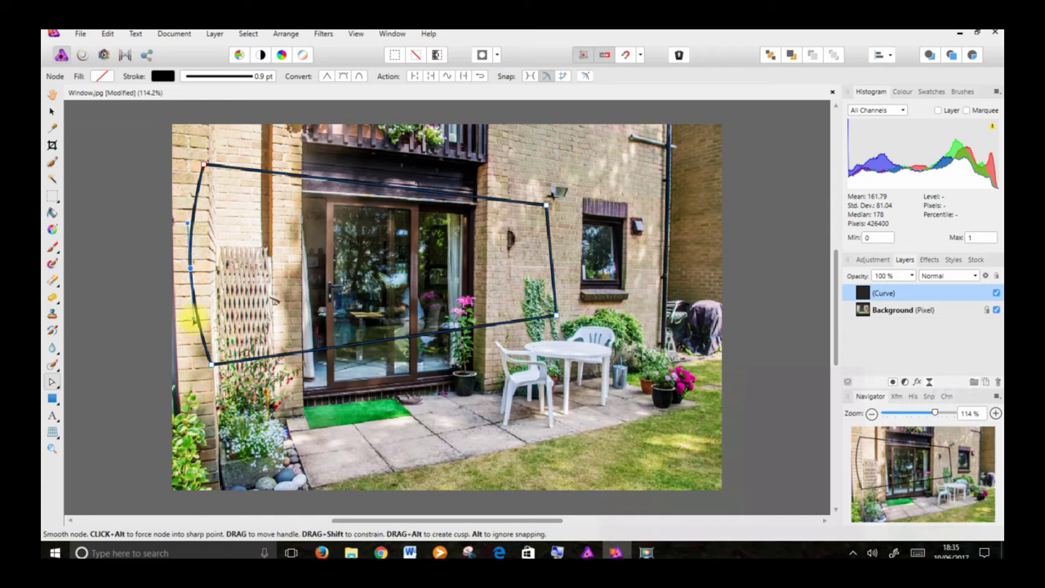
{"action": "left_click", "coordinate": [398, 186]}
- Pull the top edge upward into a smooth bow
{"action": "left_click_drag", "start_coordinate": [398, 186], "coordinate": [402, 147]}
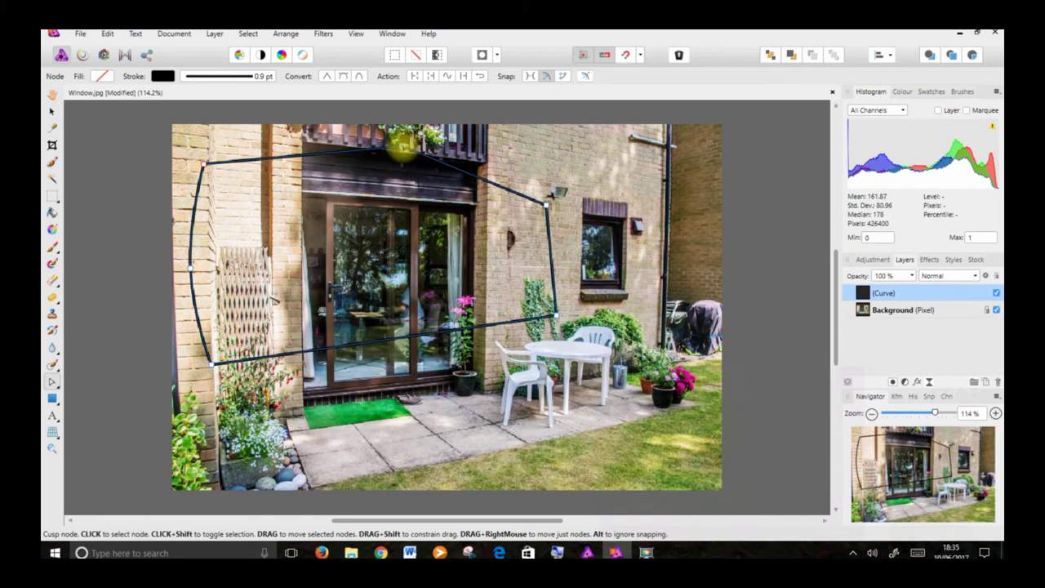
{"action": "left_click", "coordinate": [343, 79]}
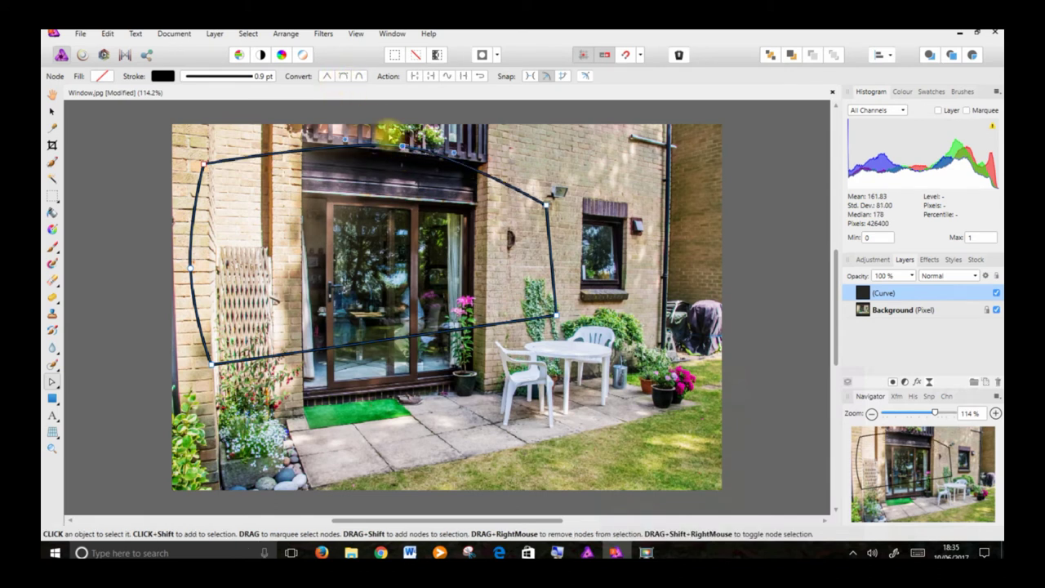
{"action": "left_click_drag", "start_coordinate": [453, 152], "coordinate": [479, 155]}
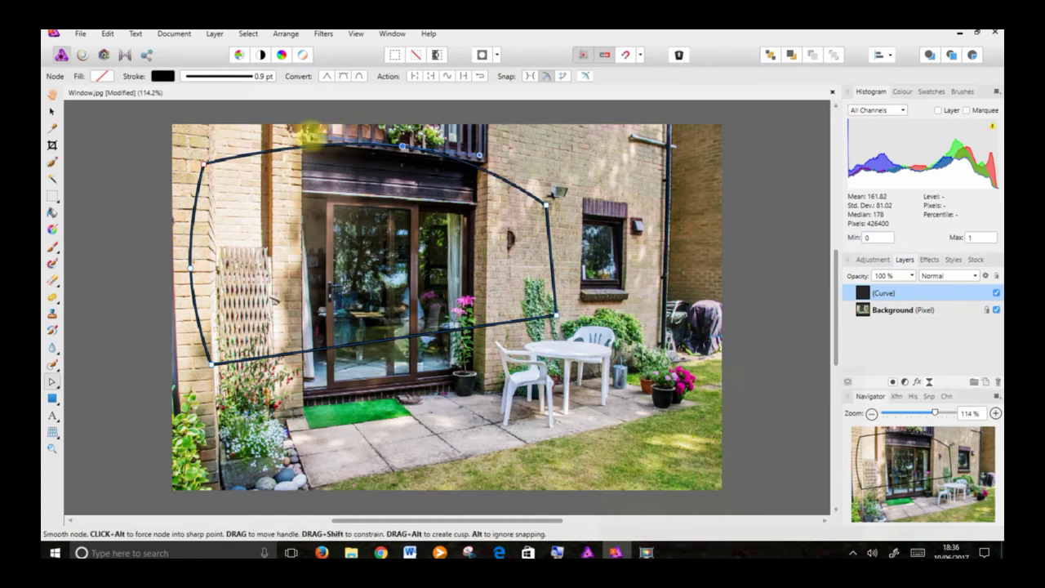
{"action": "left_click_drag", "start_coordinate": [304, 128], "coordinate": [300, 133]}
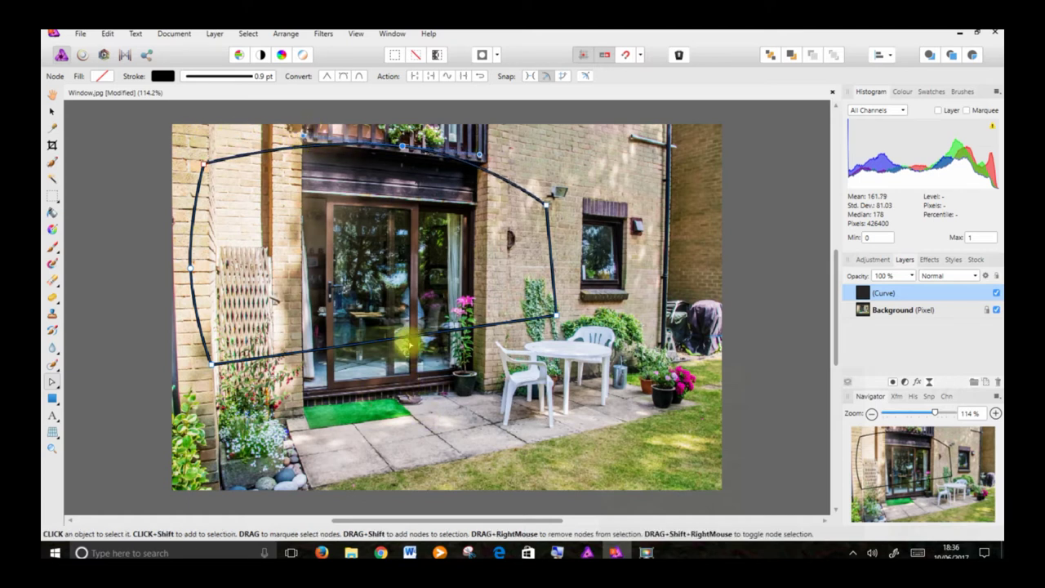
- Arch the bottom edge upward and bend the right side inward with smooth nodes
{"action": "left_click_drag", "start_coordinate": [409, 336], "coordinate": [403, 281]}
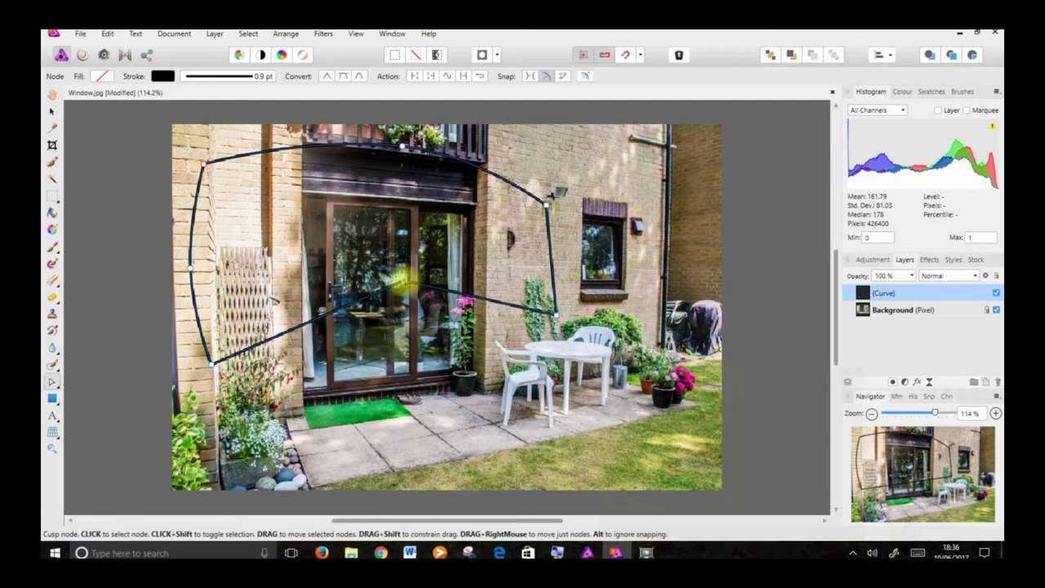
{"action": "left_click", "coordinate": [343, 76]}
{"action": "left_click_drag", "start_coordinate": [459, 274], "coordinate": [487, 275]}
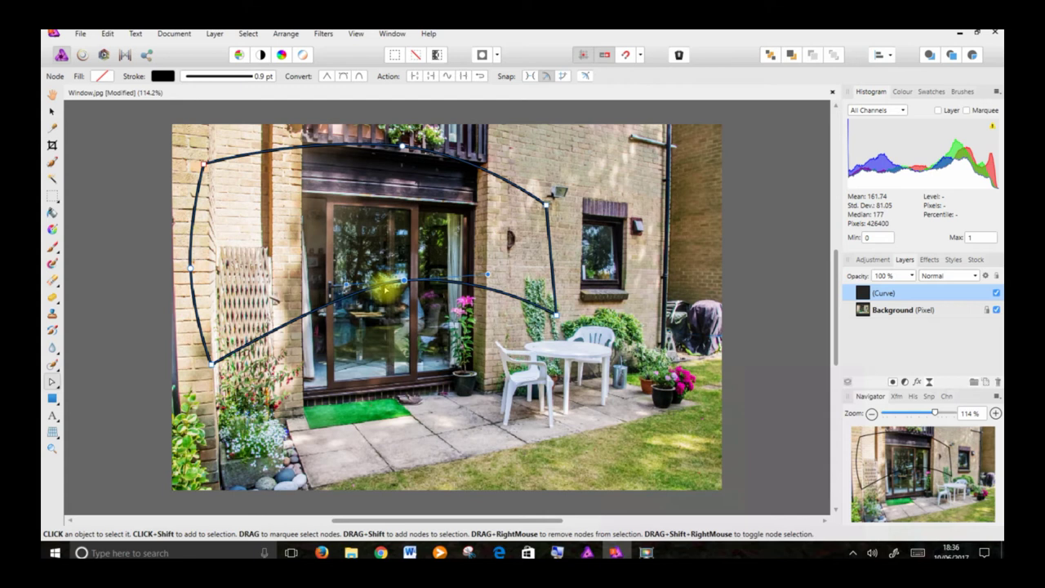
{"action": "left_click", "coordinate": [330, 292]}
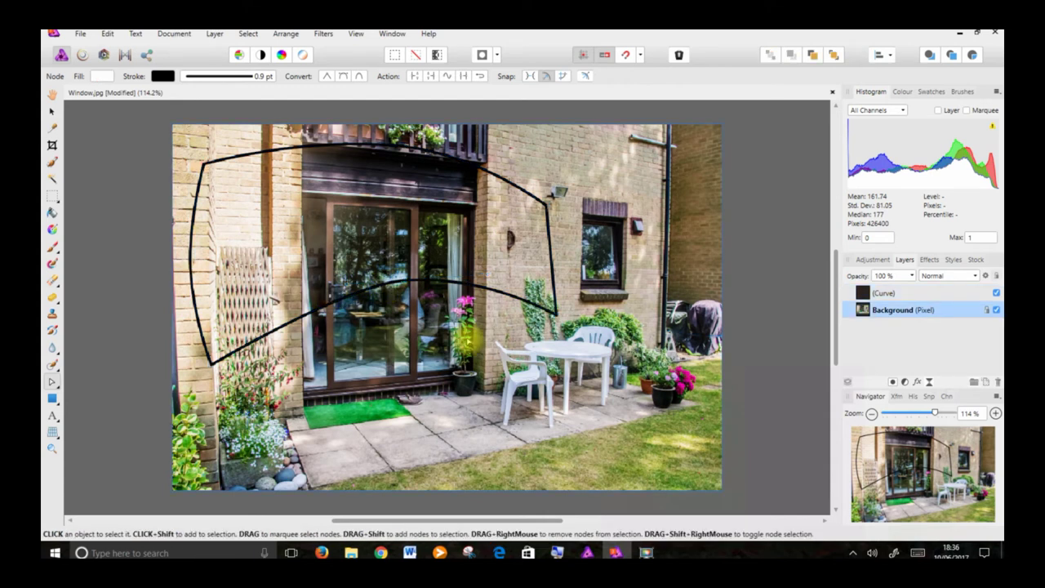
{"action": "left_click", "coordinate": [550, 258]}
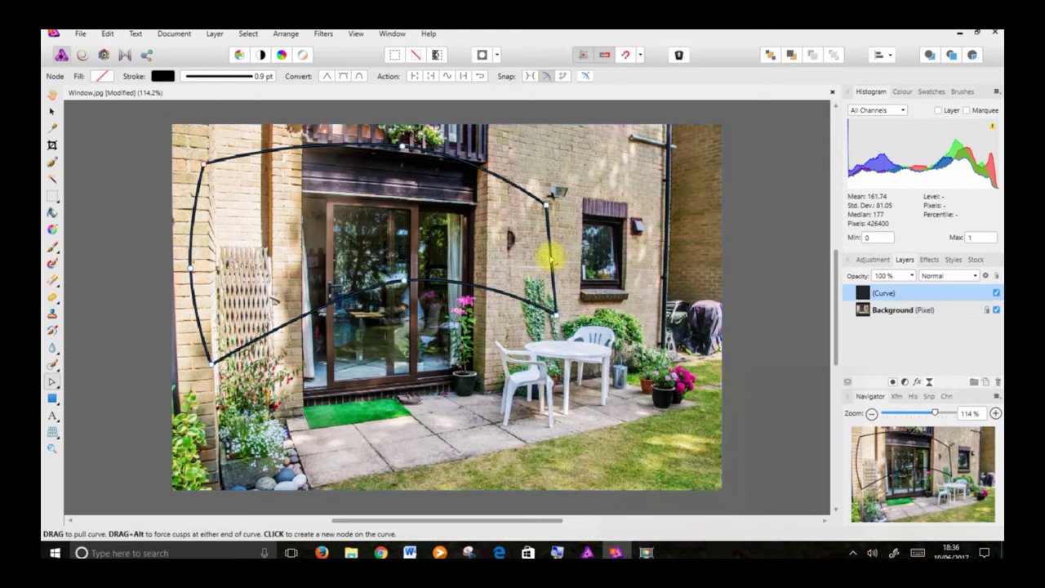
{"action": "left_click_drag", "start_coordinate": [550, 257], "coordinate": [517, 254]}
{"action": "left_click", "coordinate": [344, 76]}
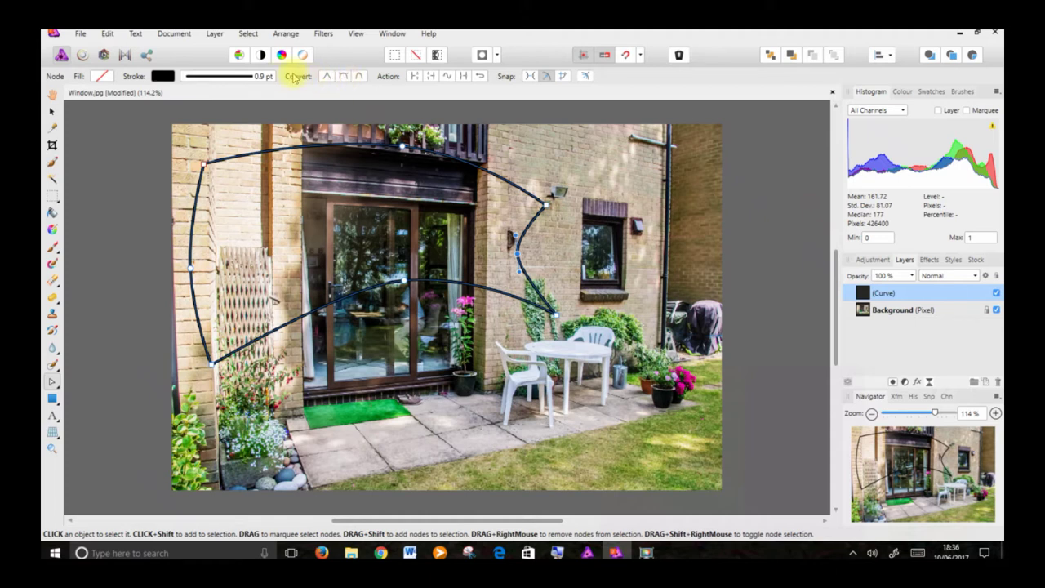
- Set the curve's stroke width to 0 pt and convert it into a selection
{"action": "left_click", "coordinate": [265, 77]}
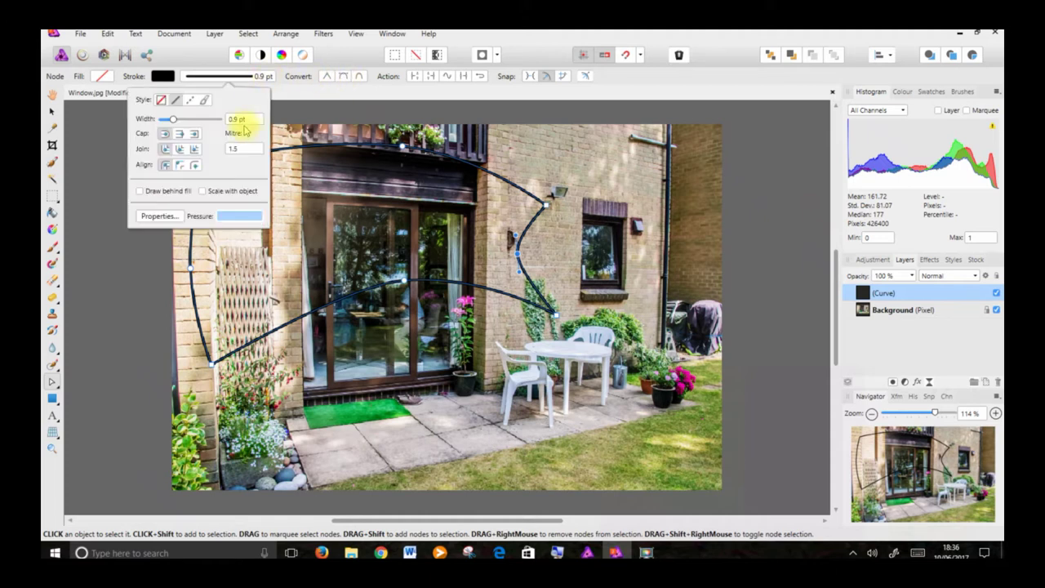
{"action": "left_click_drag", "start_coordinate": [173, 119], "coordinate": [140, 128]}
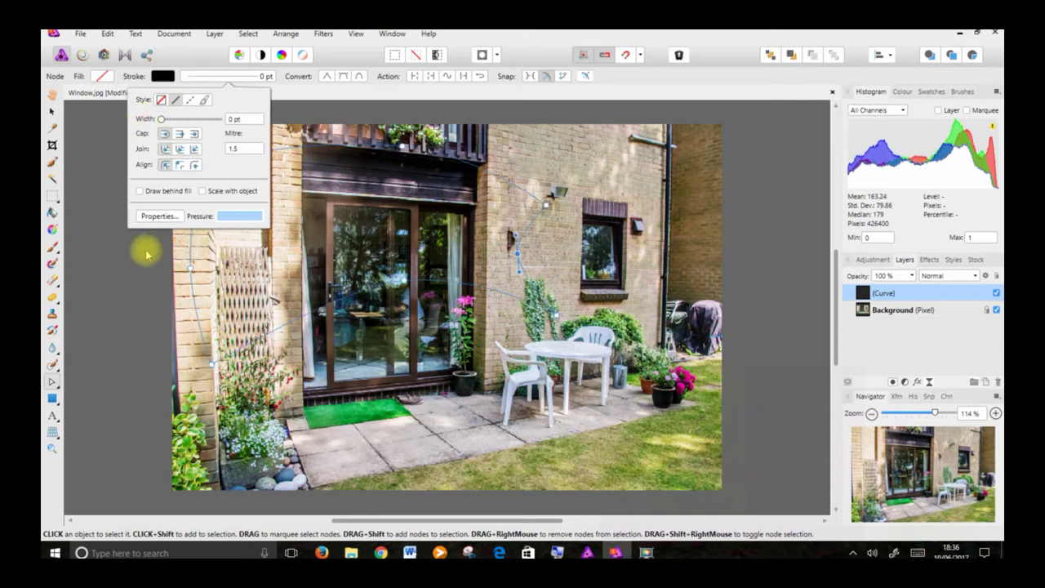
{"action": "left_click", "coordinate": [55, 387]}
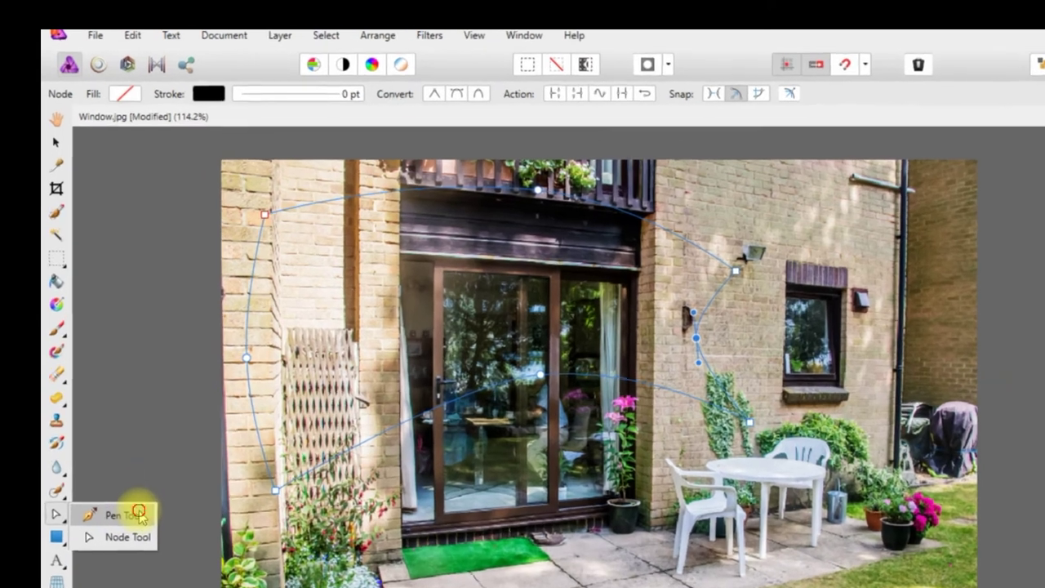
{"action": "left_click", "coordinate": [113, 397]}
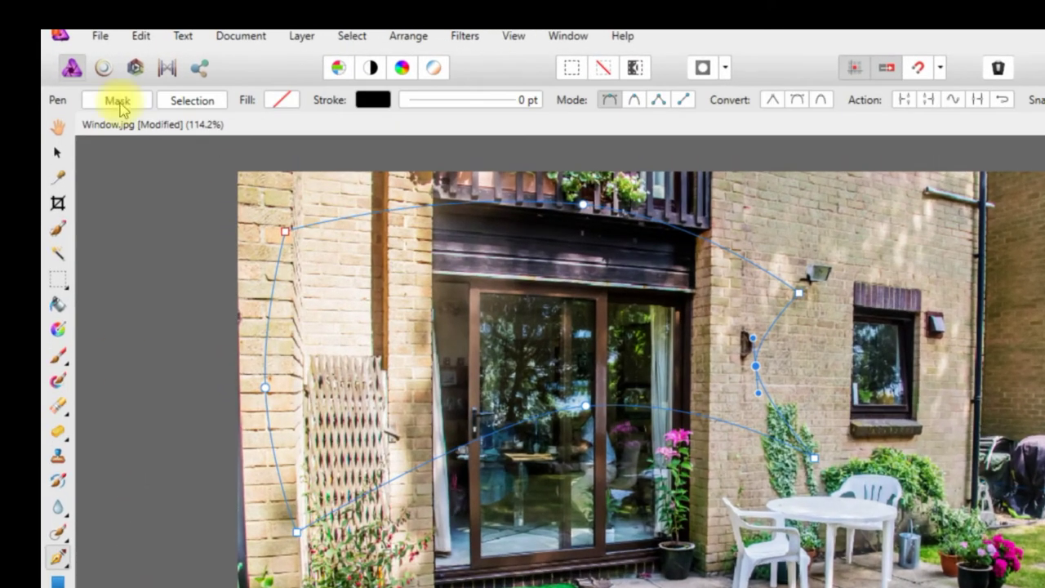
{"action": "left_click", "coordinate": [193, 100]}
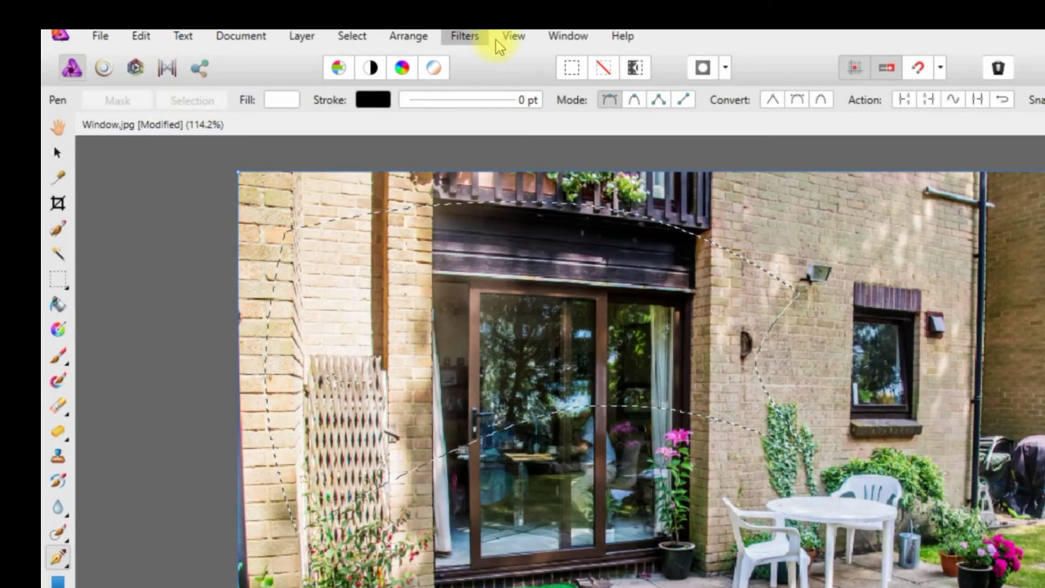
- Feather the selection with a 92.4 px radius
{"action": "left_click", "coordinate": [369, 41]}
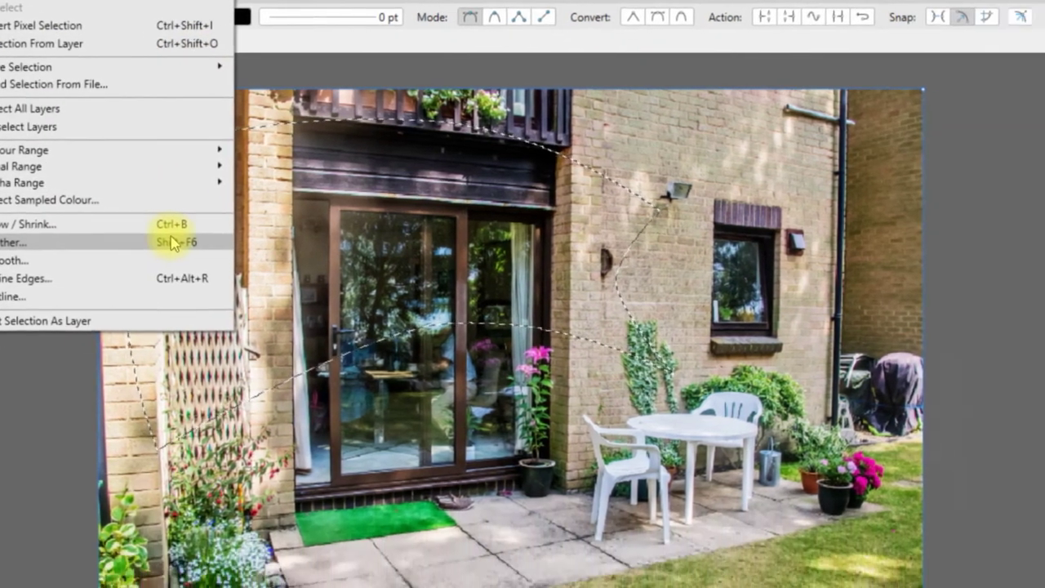
{"action": "left_click", "coordinate": [312, 324]}
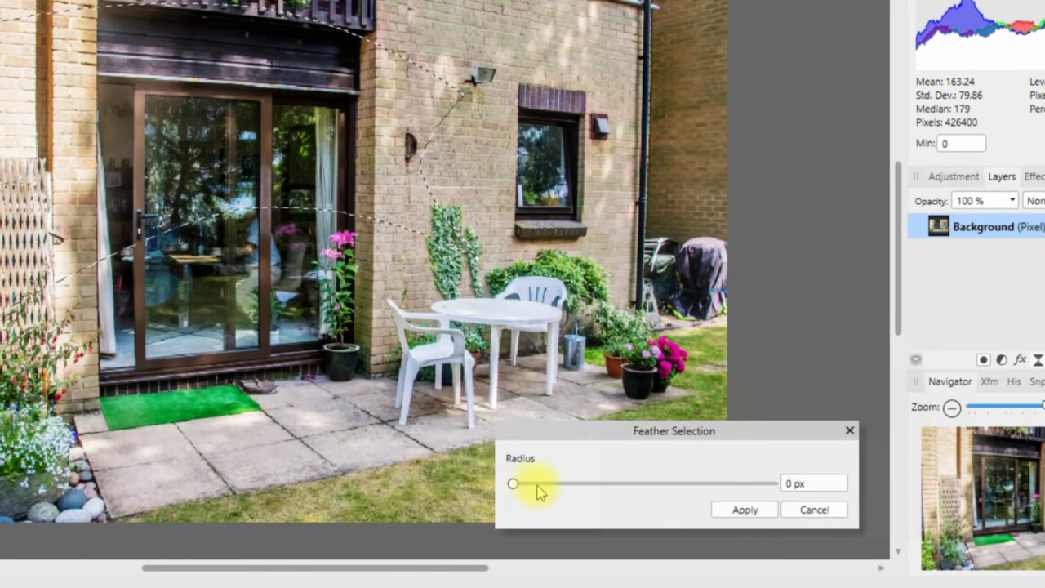
{"action": "left_click_drag", "start_coordinate": [516, 485], "coordinate": [536, 485]}
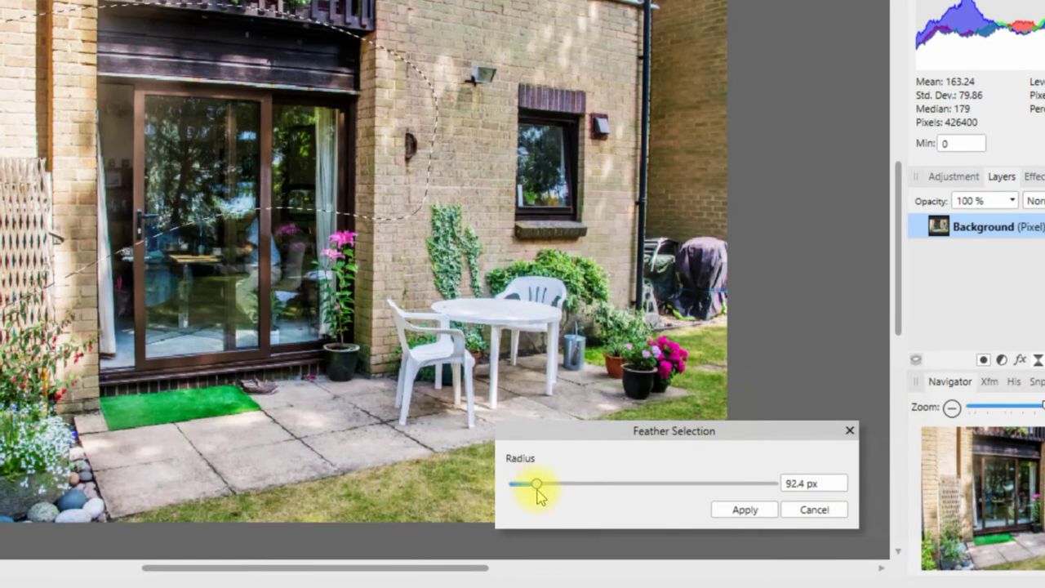
{"action": "left_click", "coordinate": [739, 509]}
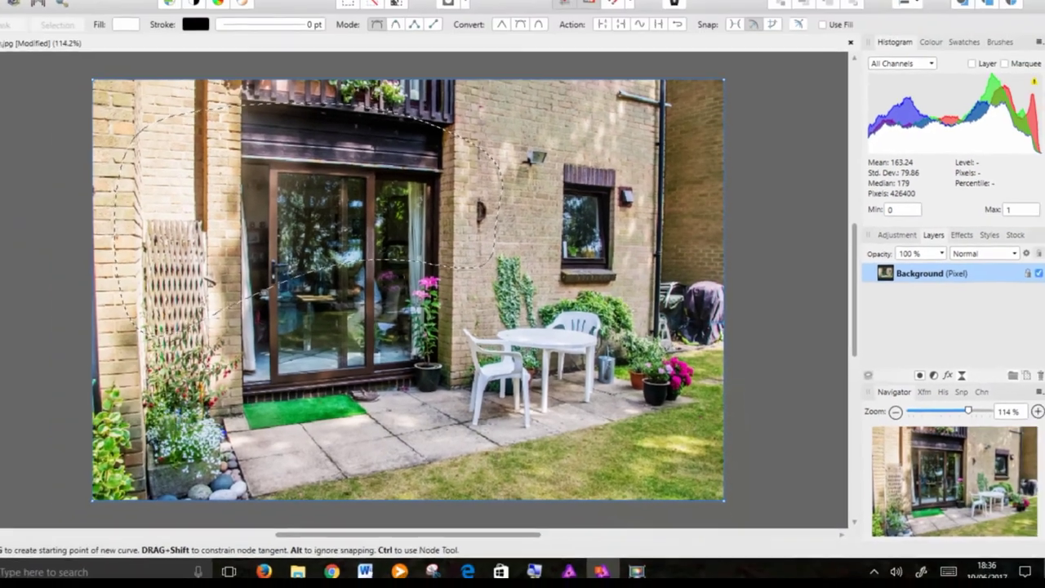
- Invert the selection, delete everything outside the door area, then deselect
{"action": "left_click", "coordinate": [220, 14]}
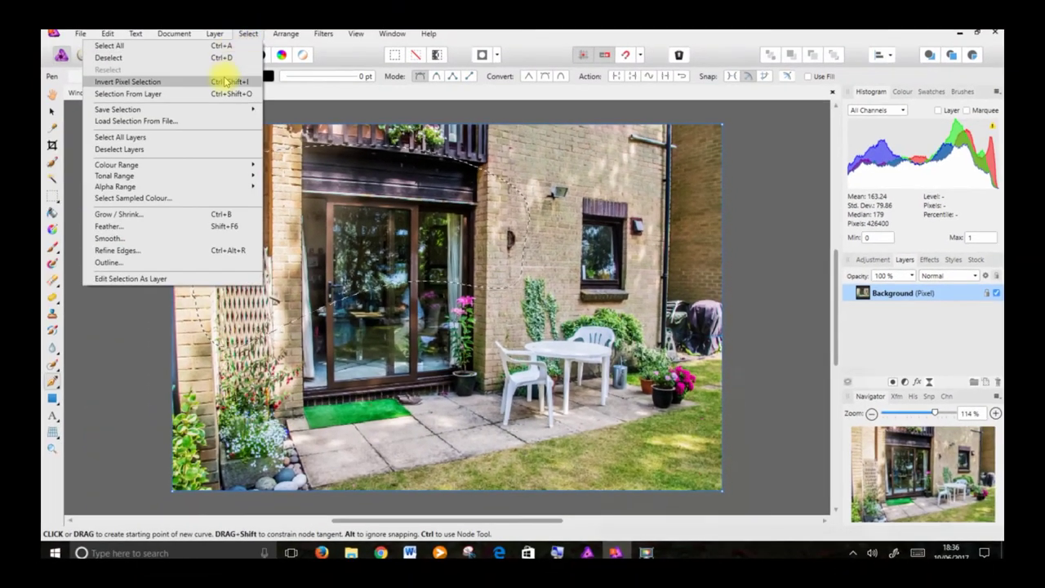
{"action": "left_click", "coordinate": [224, 81]}
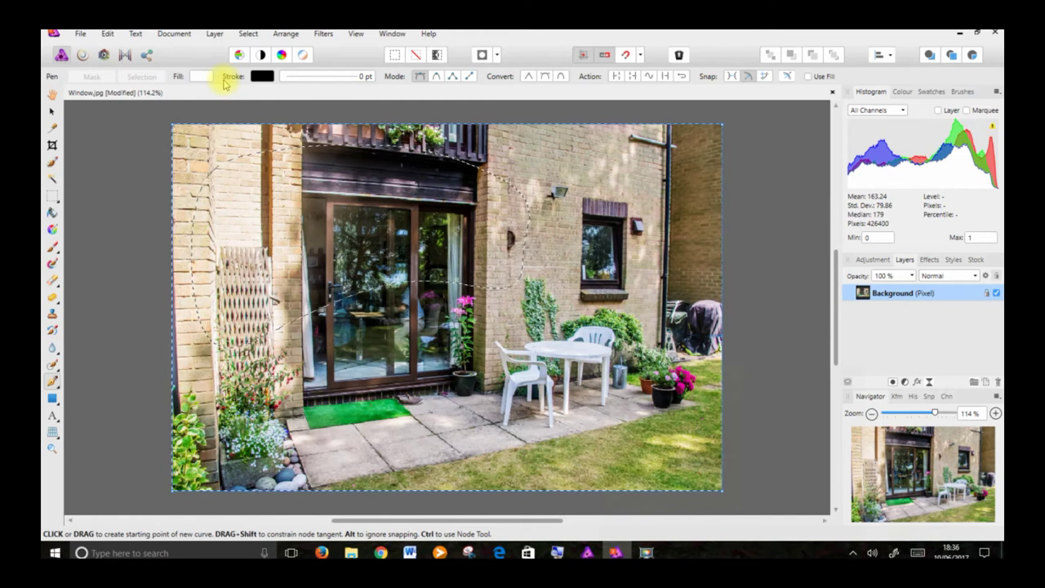
{"action": "key", "text": "Delete"}
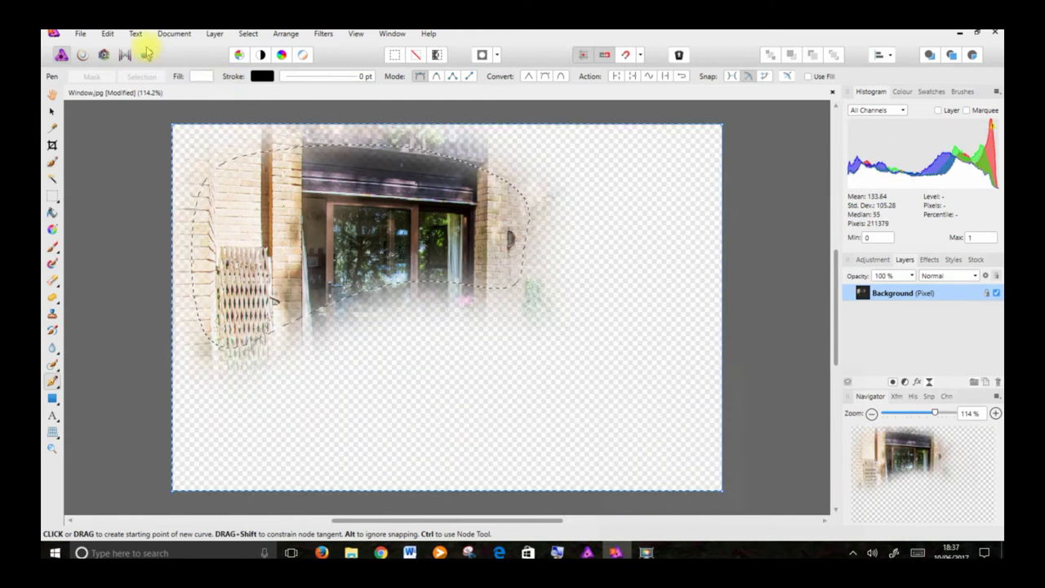
{"action": "left_click", "coordinate": [247, 36]}
{"action": "left_click", "coordinate": [224, 58]}
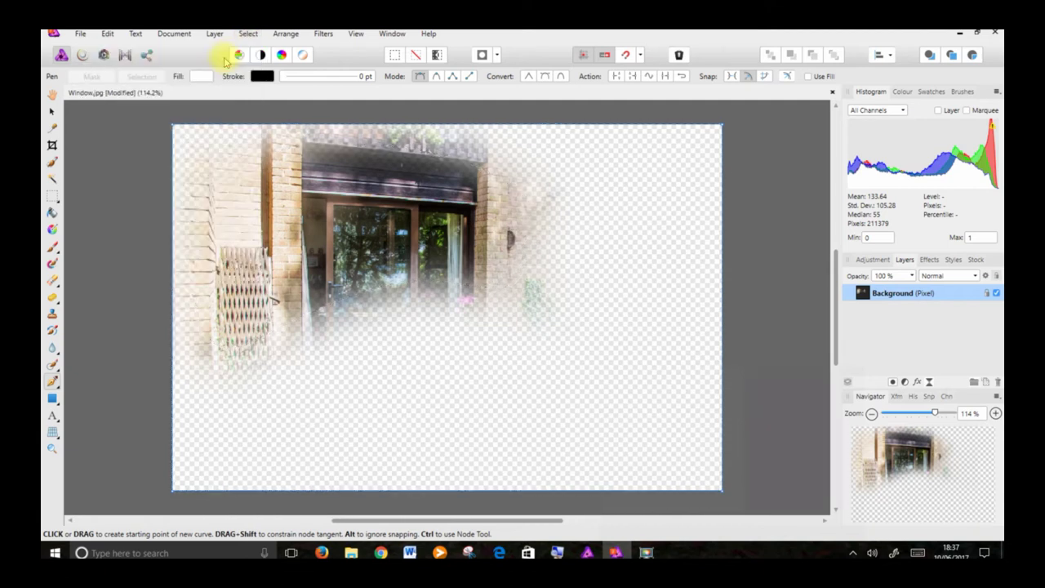
{"action": "left_click", "coordinate": [52, 145]}
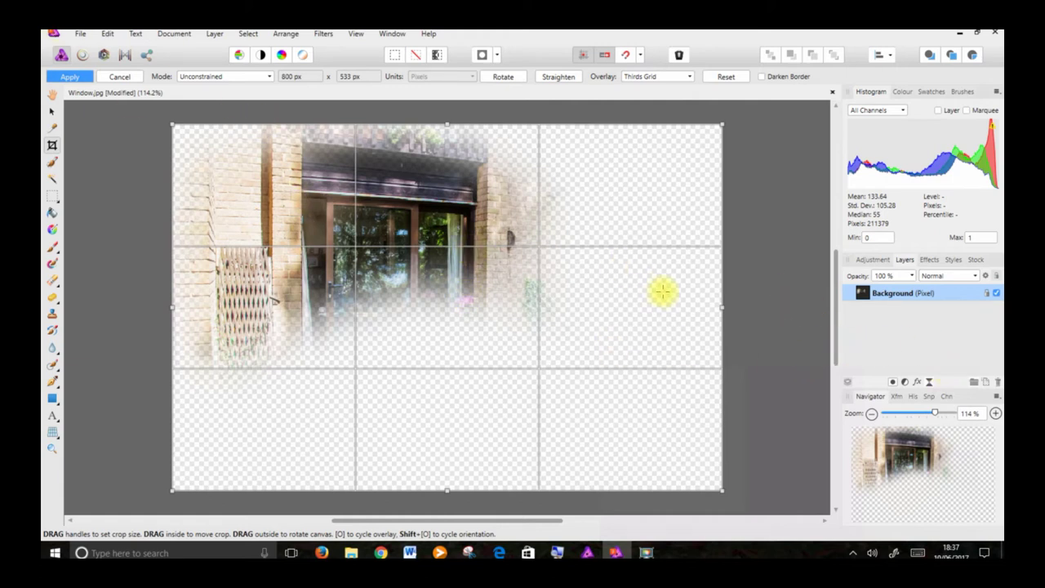
- Crop the canvas to 520 × 370 px around the faded door
{"action": "left_click_drag", "start_coordinate": [718, 307], "coordinate": [530, 306]}
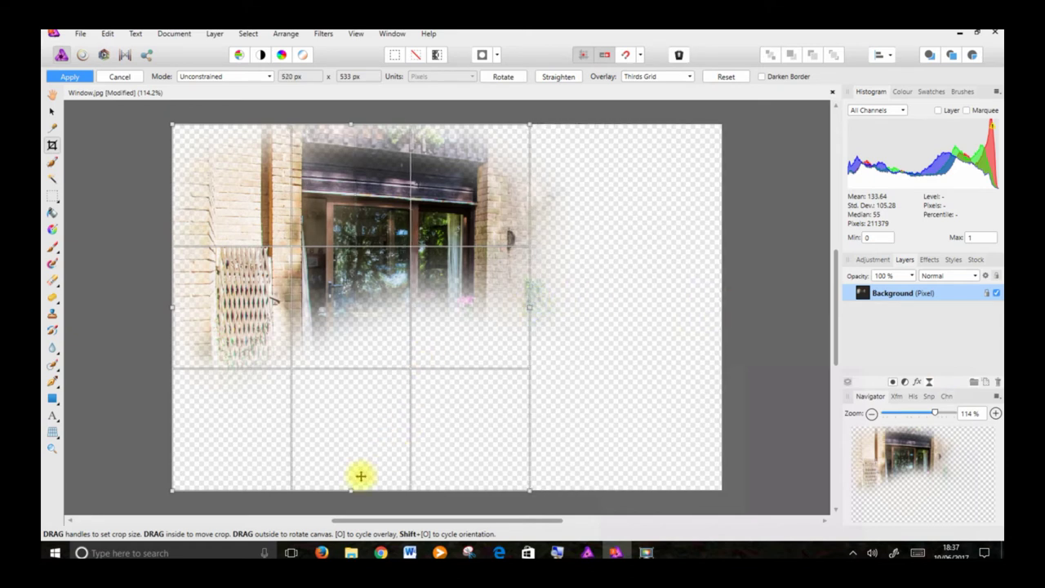
{"action": "left_click_drag", "start_coordinate": [352, 490], "coordinate": [361, 378]}
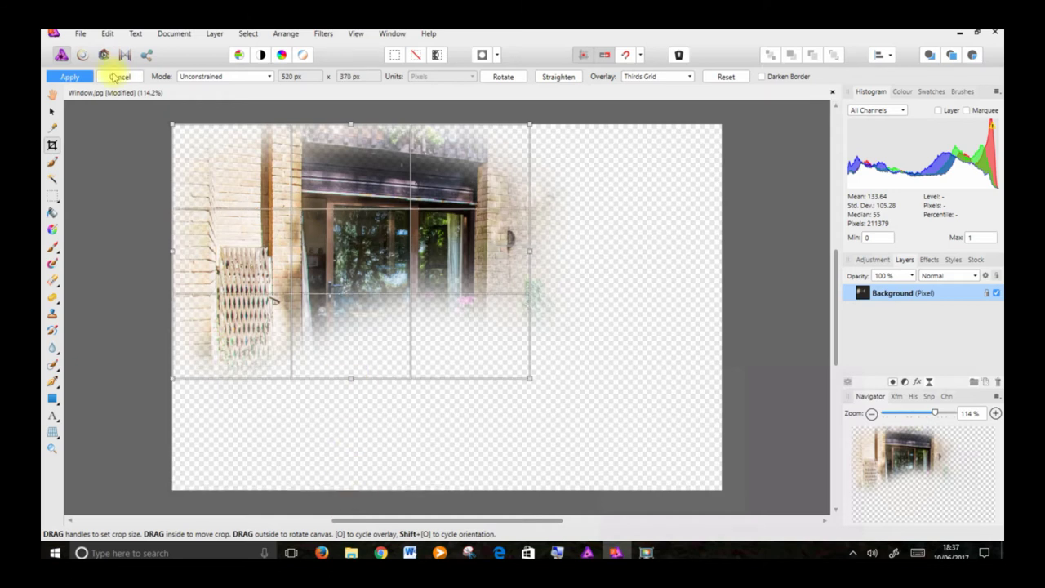
{"action": "left_click", "coordinate": [72, 77]}
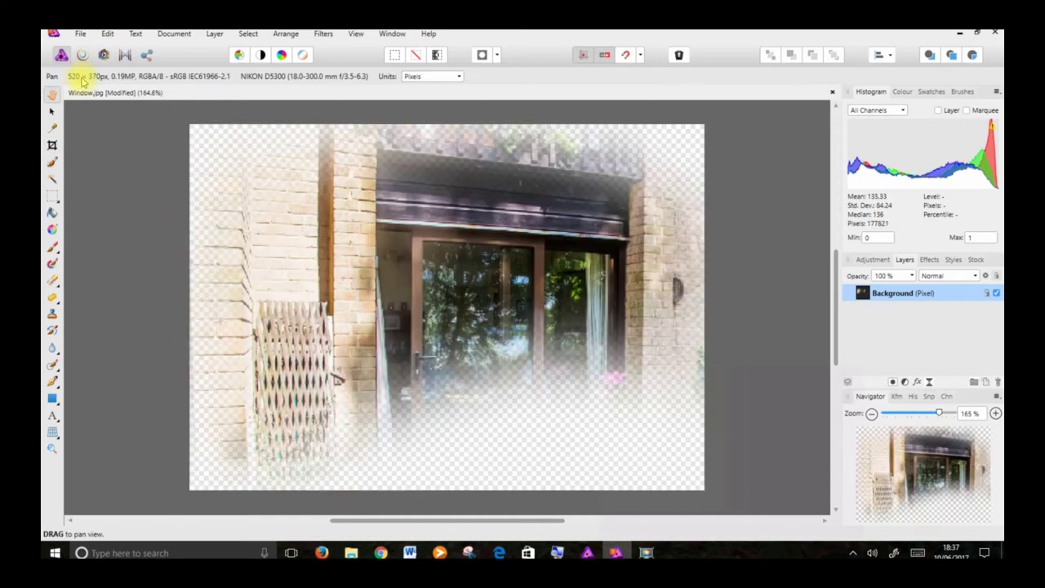
- Copy the image flattened and create a new document from the clipboard
{"action": "left_click", "coordinate": [110, 35]}
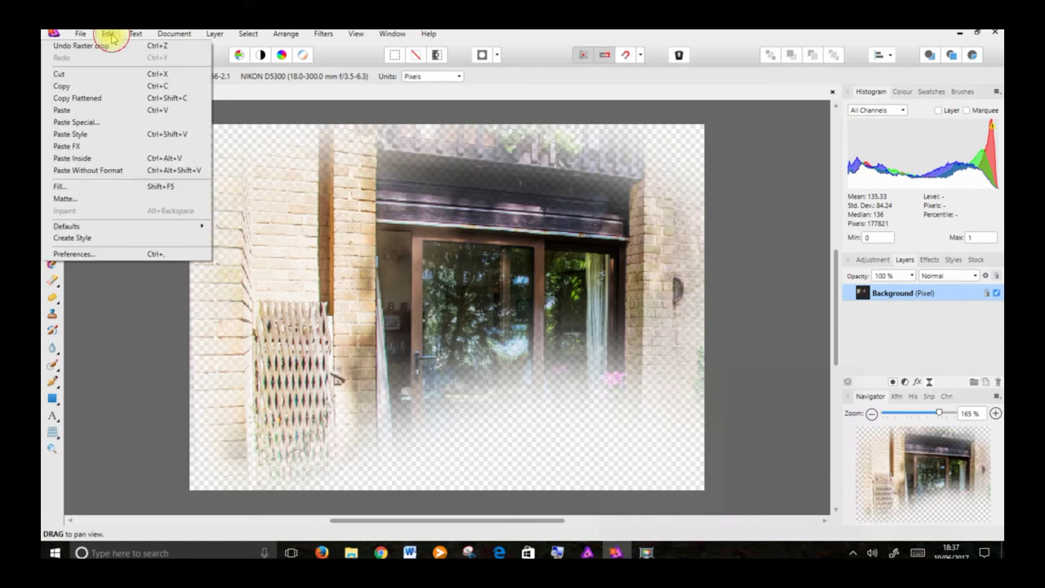
{"action": "left_click", "coordinate": [98, 97]}
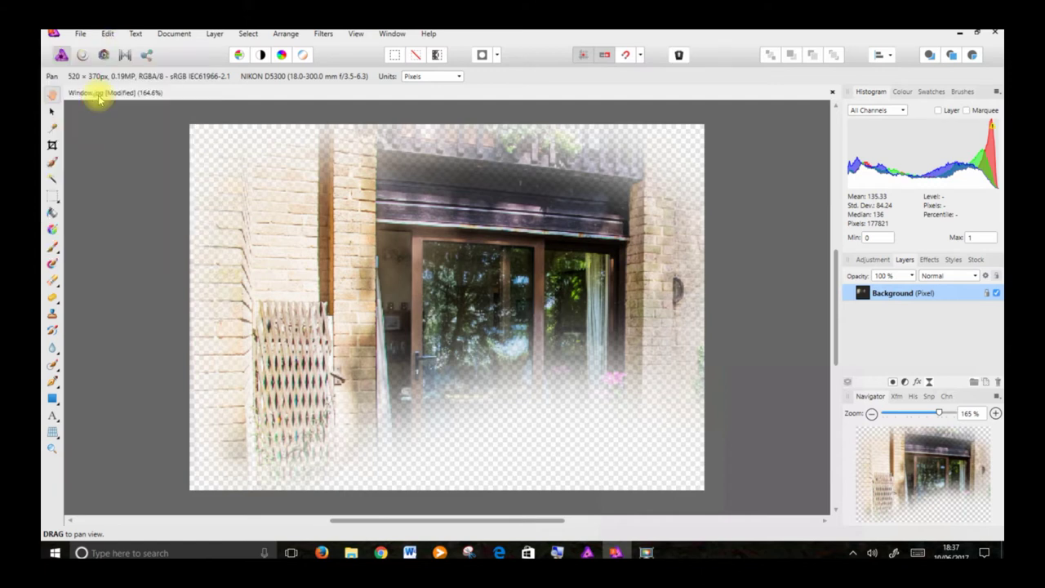
{"action": "left_click", "coordinate": [107, 39]}
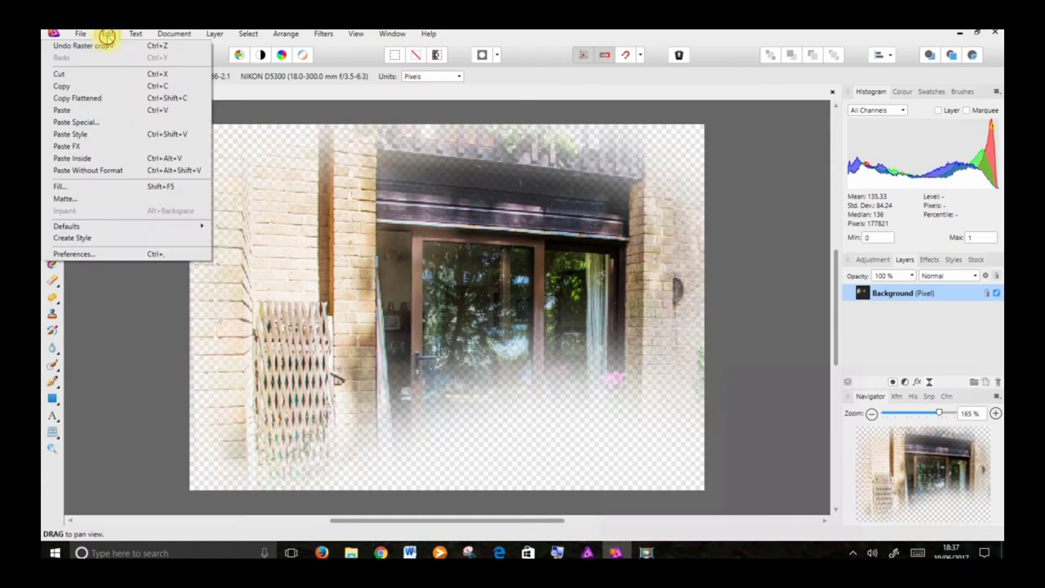
{"action": "mouse_move", "coordinate": [79, 36]}
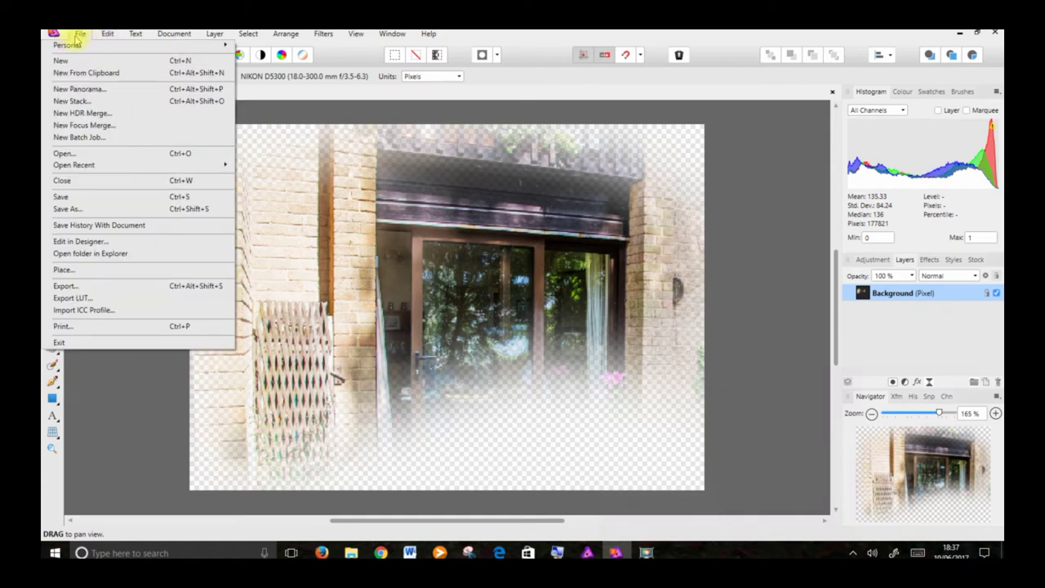
{"action": "left_click", "coordinate": [75, 72]}
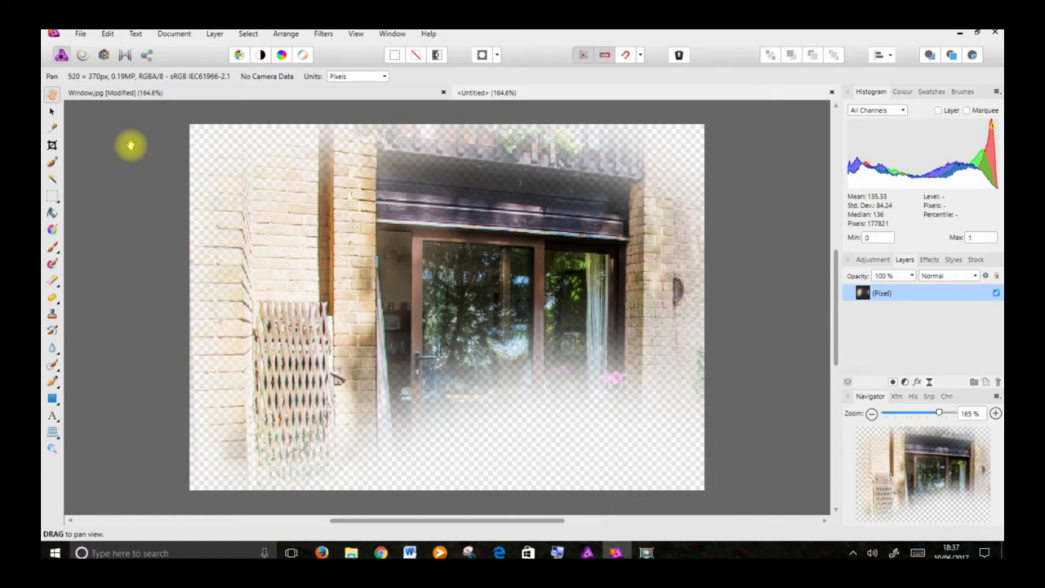
- With the Mesh Warp tool, bow the photo's bottom edge upward at centre, right and left
{"action": "left_click", "coordinate": [57, 441]}
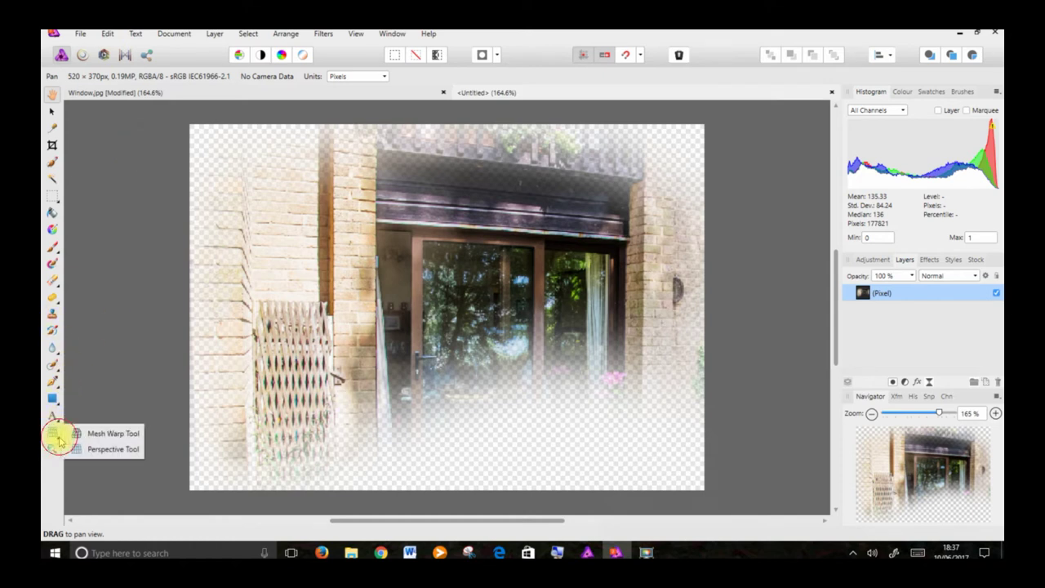
{"action": "left_click", "coordinate": [107, 433]}
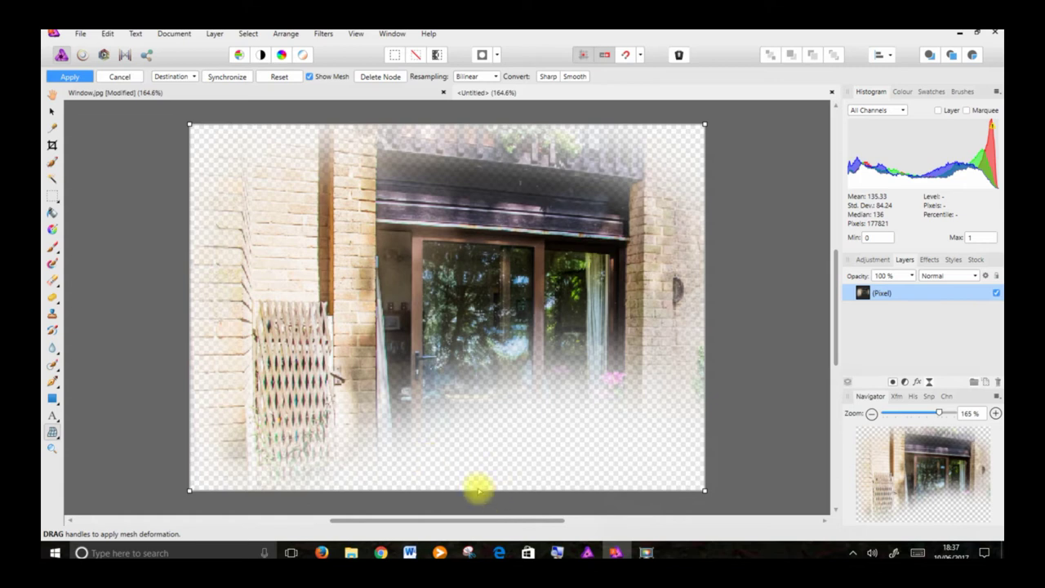
{"action": "left_click", "coordinate": [453, 490]}
{"action": "left_click_drag", "start_coordinate": [453, 491], "coordinate": [453, 426]}
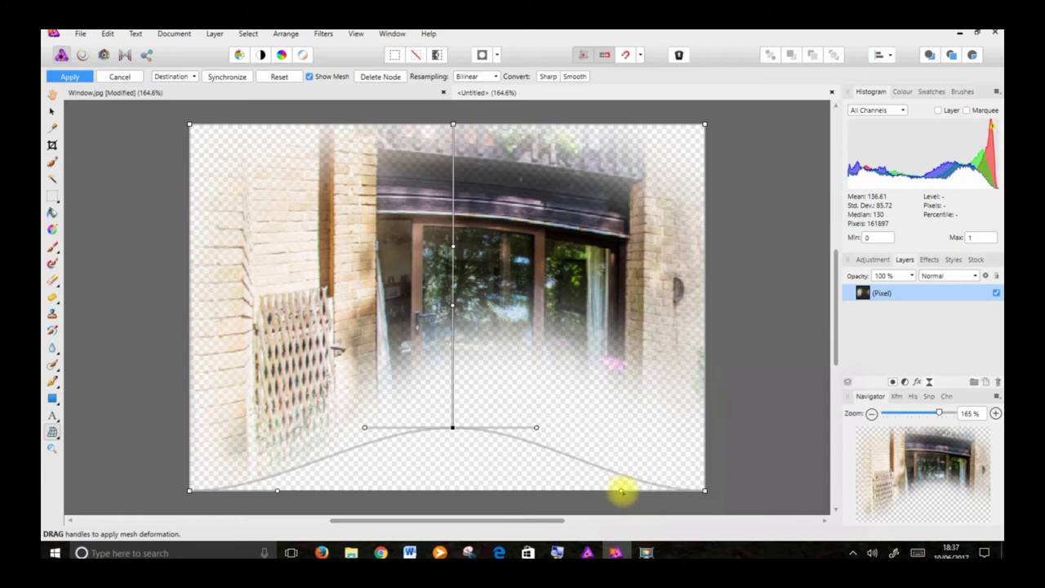
{"action": "left_click_drag", "start_coordinate": [620, 490], "coordinate": [627, 450]}
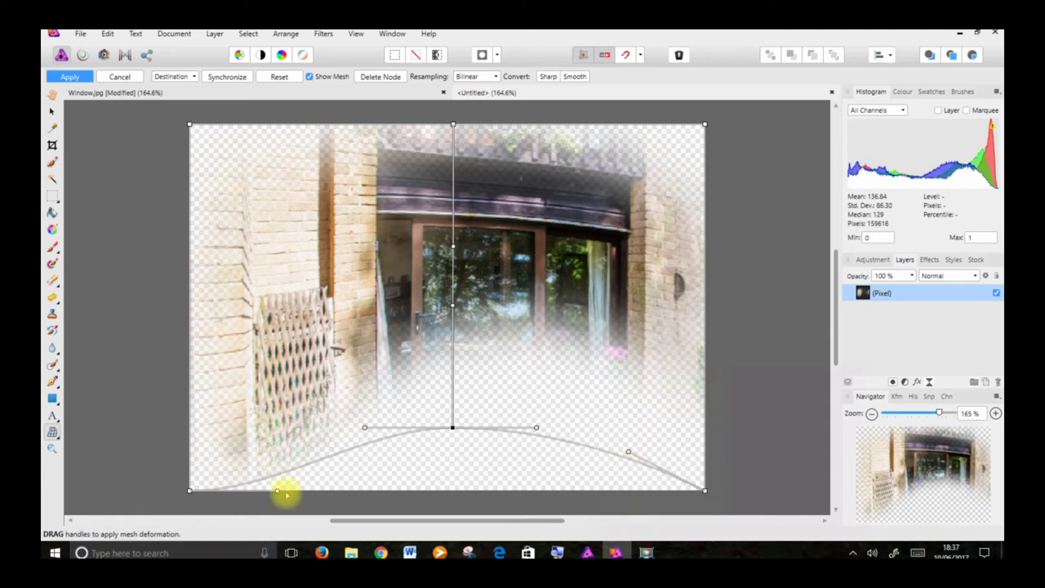
{"action": "left_click_drag", "start_coordinate": [277, 490], "coordinate": [267, 453]}
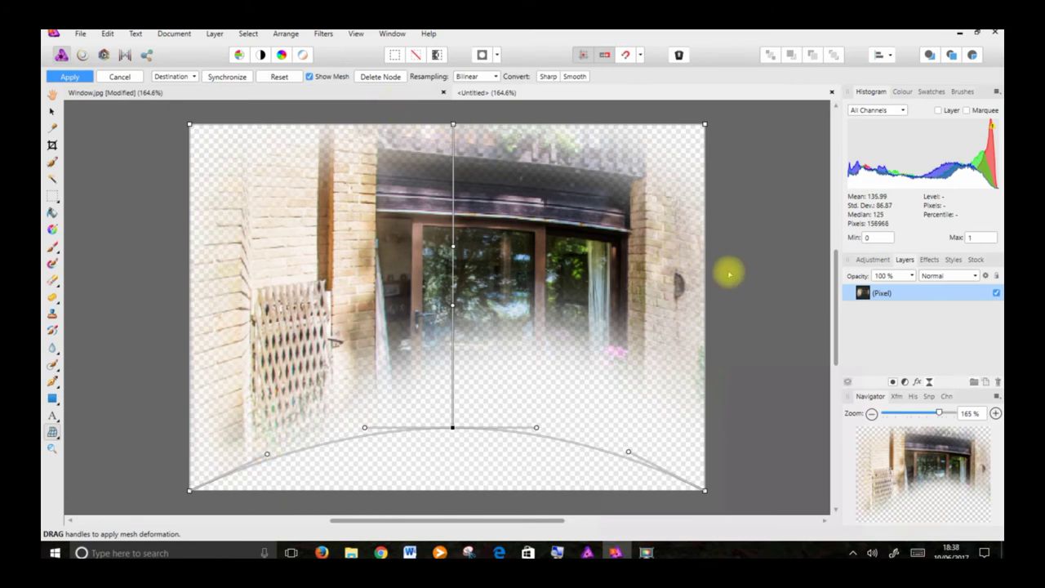
- Arch the top edge upward at centre, right and left, and apply the warp
{"action": "scroll", "coordinate": [729, 271], "scroll_direction": "down", "scroll_amount": 1}
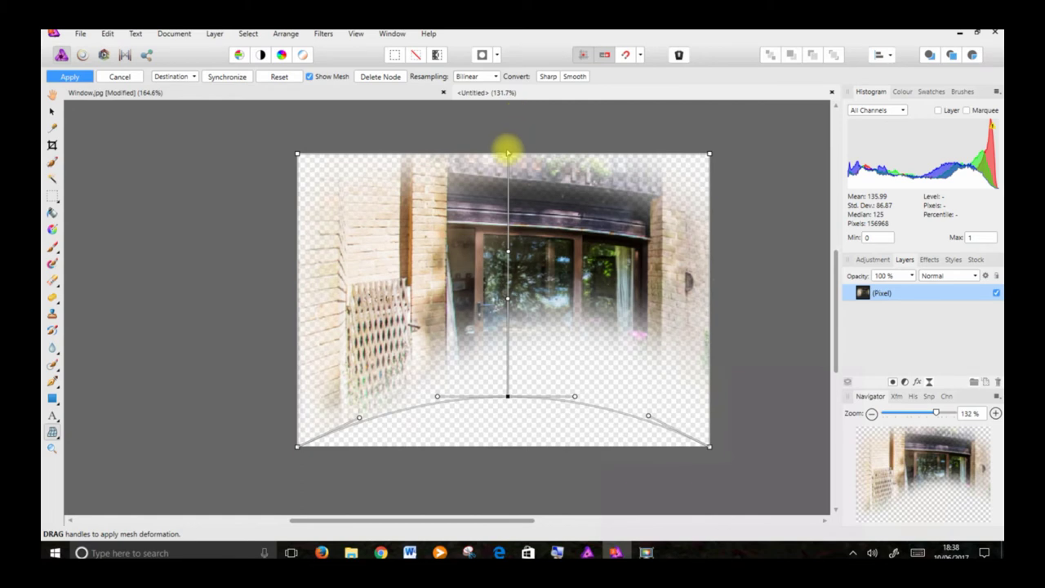
{"action": "left_click_drag", "start_coordinate": [506, 155], "coordinate": [506, 118]}
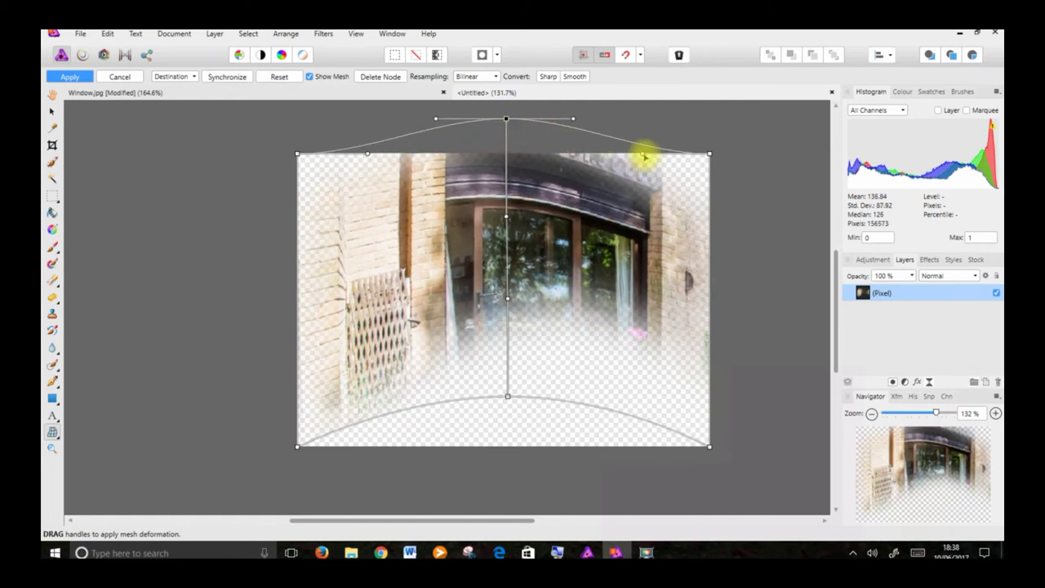
{"action": "left_click_drag", "start_coordinate": [642, 155], "coordinate": [644, 126]}
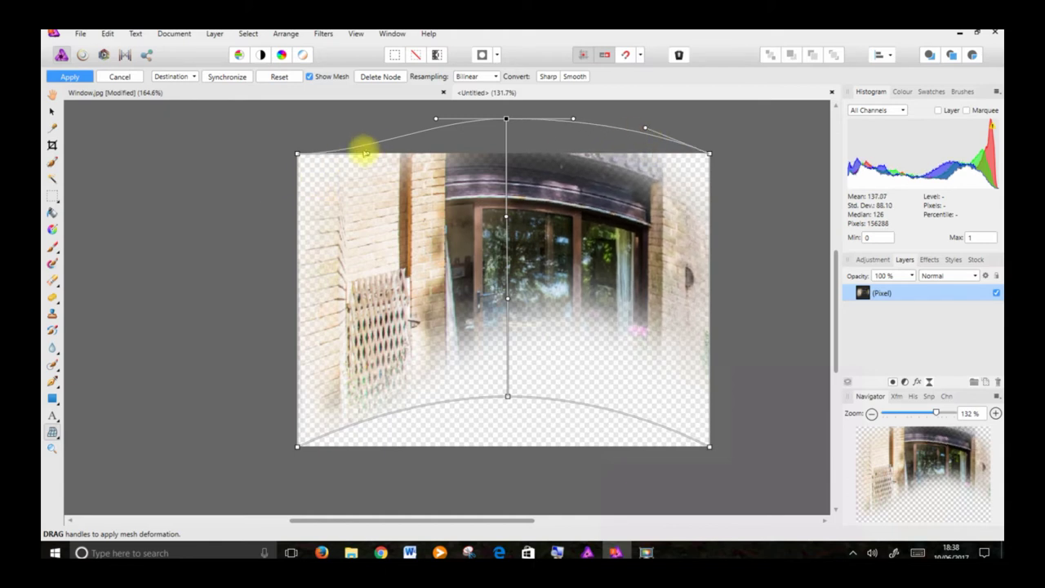
{"action": "left_click_drag", "start_coordinate": [368, 156], "coordinate": [362, 131]}
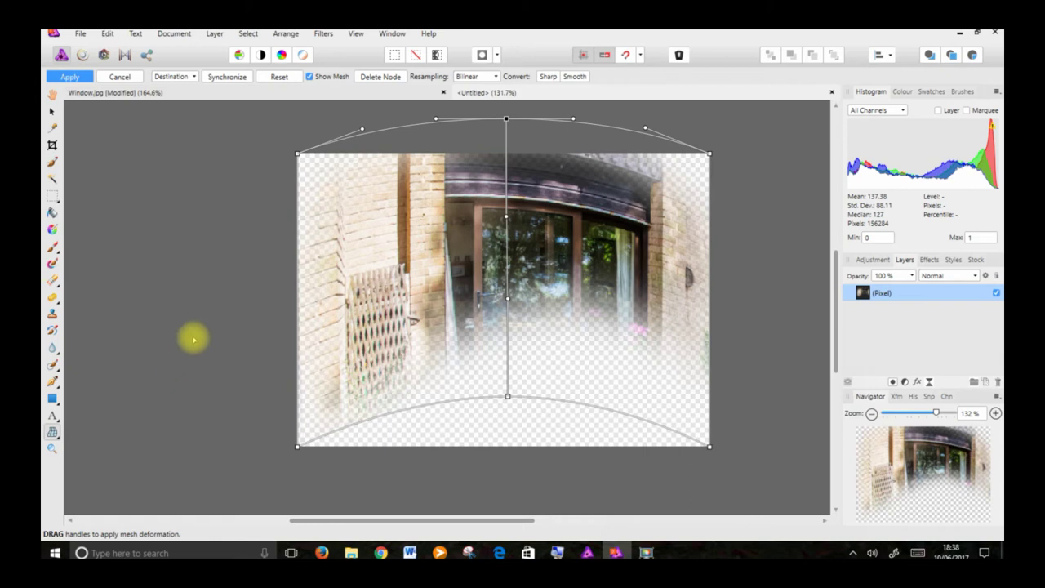
{"action": "left_click", "coordinate": [67, 74]}
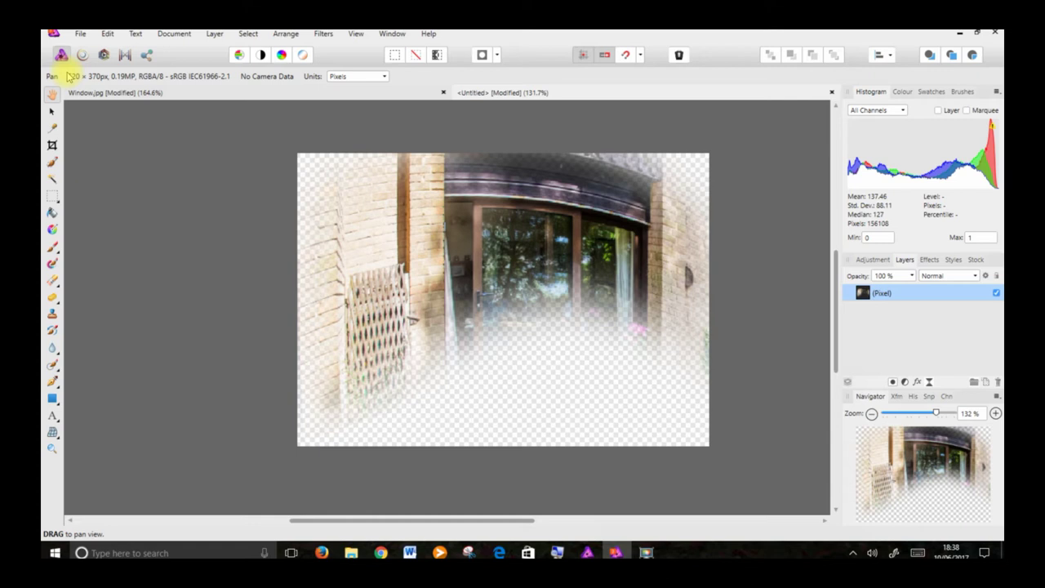
- Copy the warped door image, open BasicBubble, and paste it as a new layer
{"action": "left_click", "coordinate": [105, 33]}
{"action": "left_click", "coordinate": [103, 85]}
{"action": "left_click", "coordinate": [77, 35]}
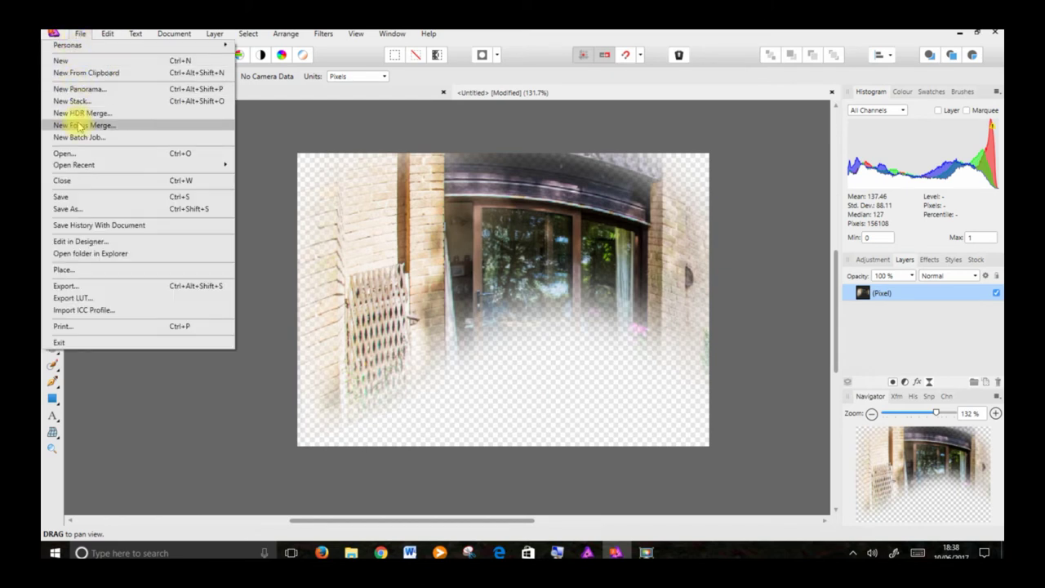
{"action": "left_click", "coordinate": [88, 152]}
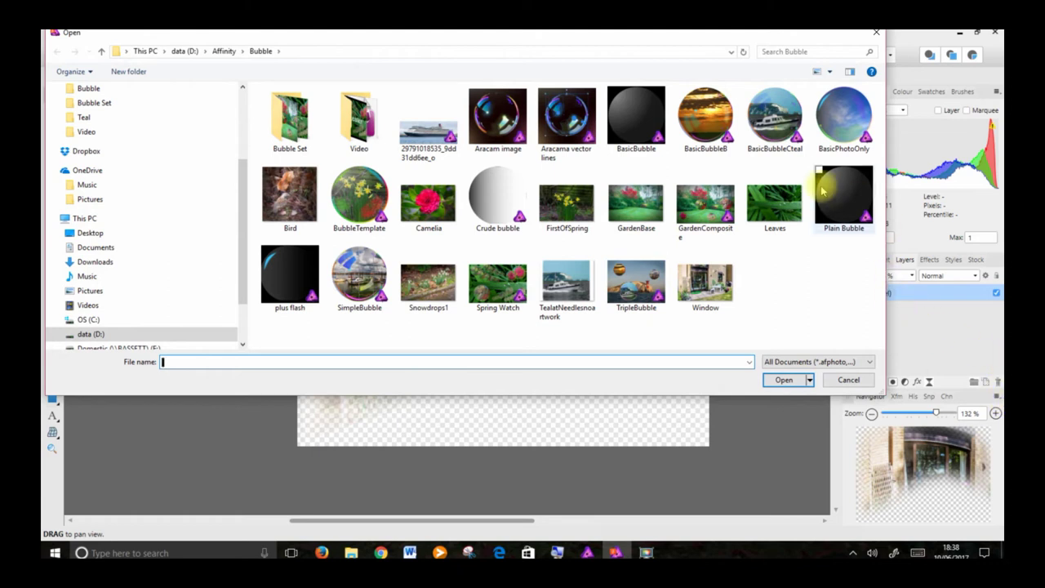
{"action": "left_click", "coordinate": [631, 106]}
{"action": "double_click", "coordinate": [631, 106]}
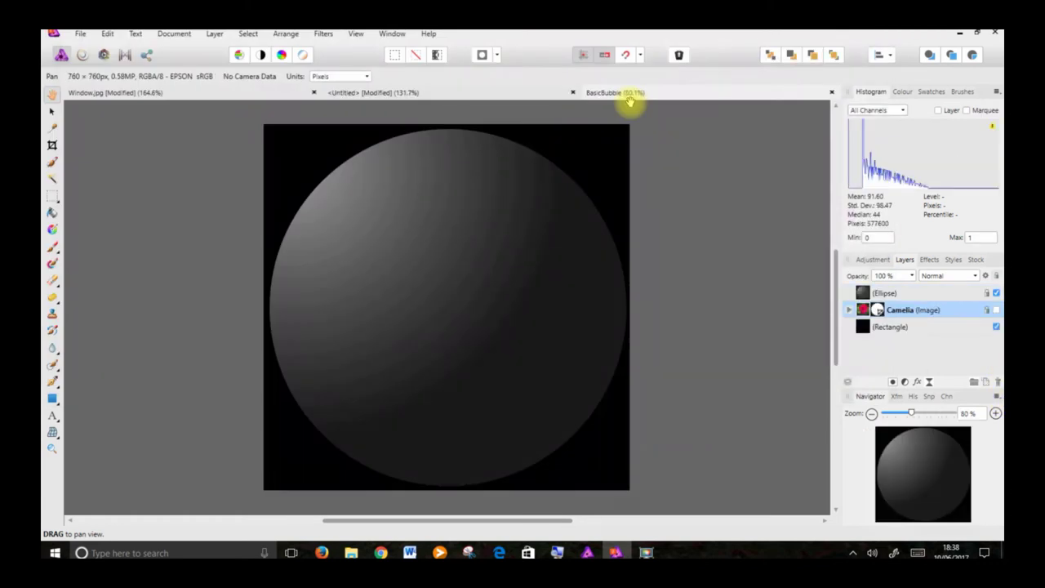
{"action": "left_click", "coordinate": [106, 36]}
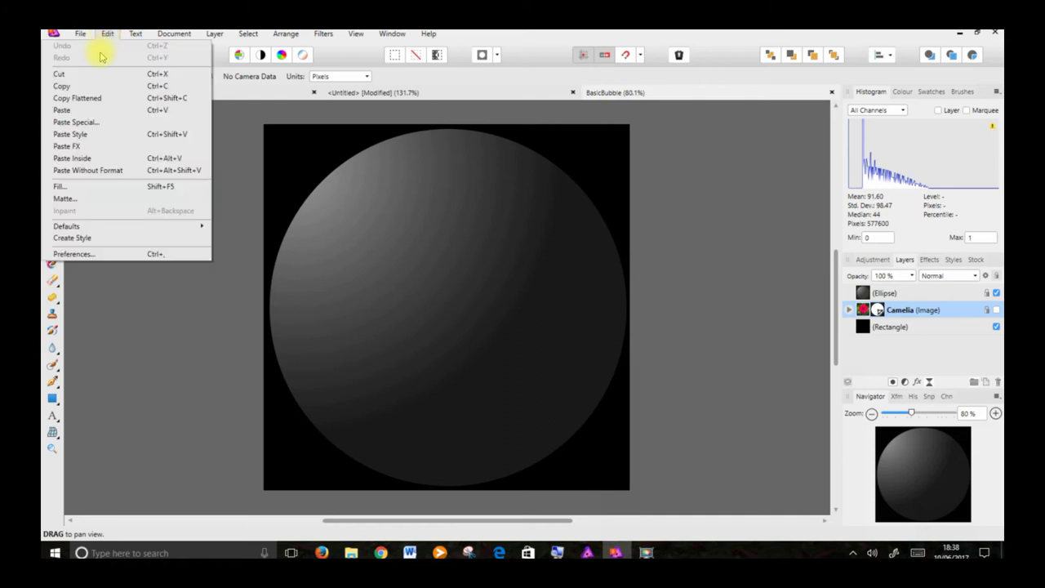
{"action": "left_click", "coordinate": [94, 112]}
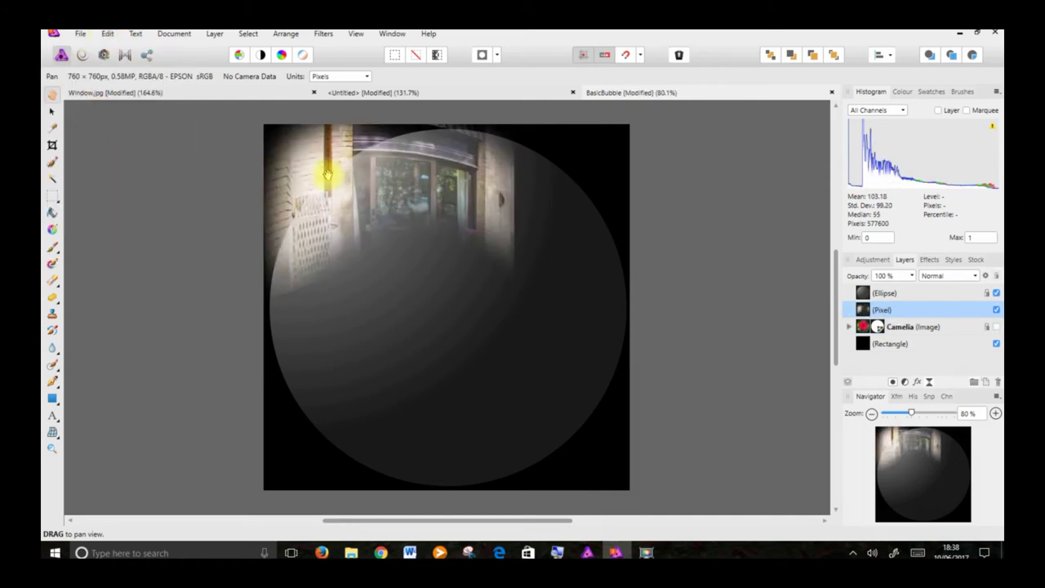
- Shrink and position the pasted photo over the bubble's upper centre
{"action": "left_click", "coordinate": [52, 111]}
{"action": "left_click_drag", "start_coordinate": [368, 168], "coordinate": [426, 225]}
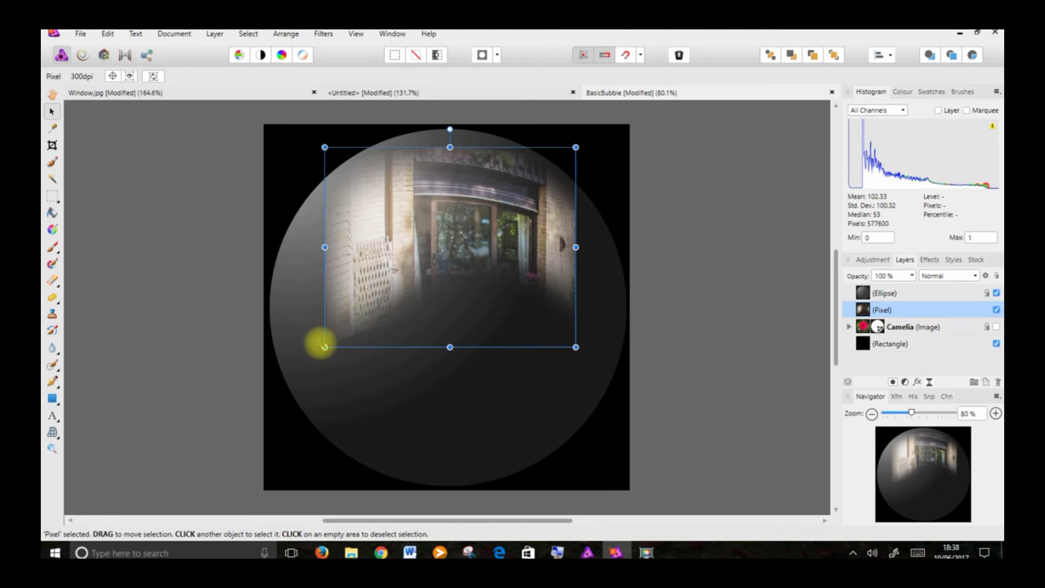
{"action": "left_click_drag", "start_coordinate": [324, 347], "coordinate": [423, 267]}
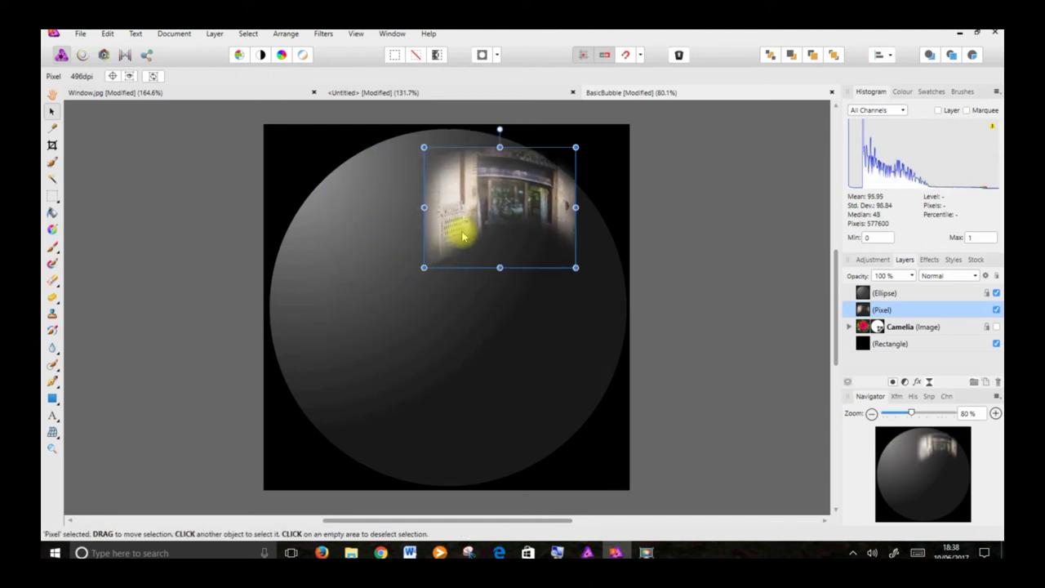
{"action": "left_click_drag", "start_coordinate": [465, 216], "coordinate": [426, 219]}
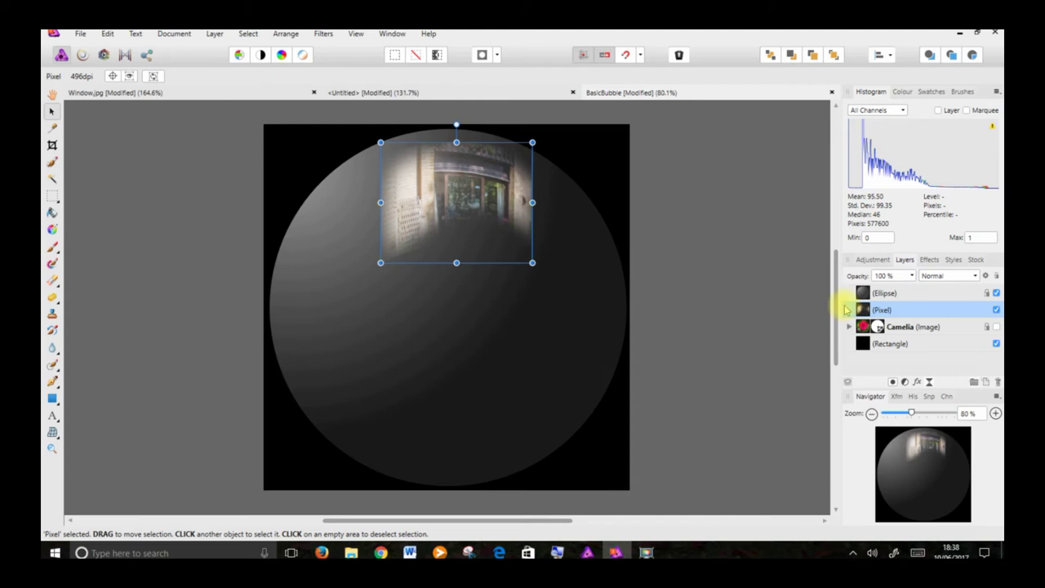
- Move the photo layer above Ellipse and rename it Window
{"action": "left_click_drag", "start_coordinate": [853, 314], "coordinate": [851, 289]}
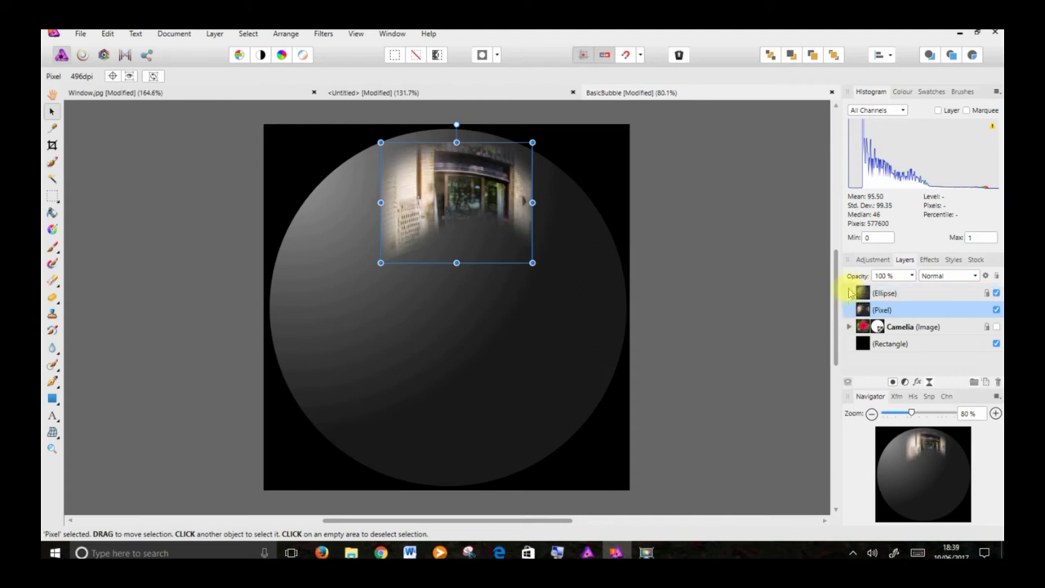
{"action": "double_click", "coordinate": [879, 294]}
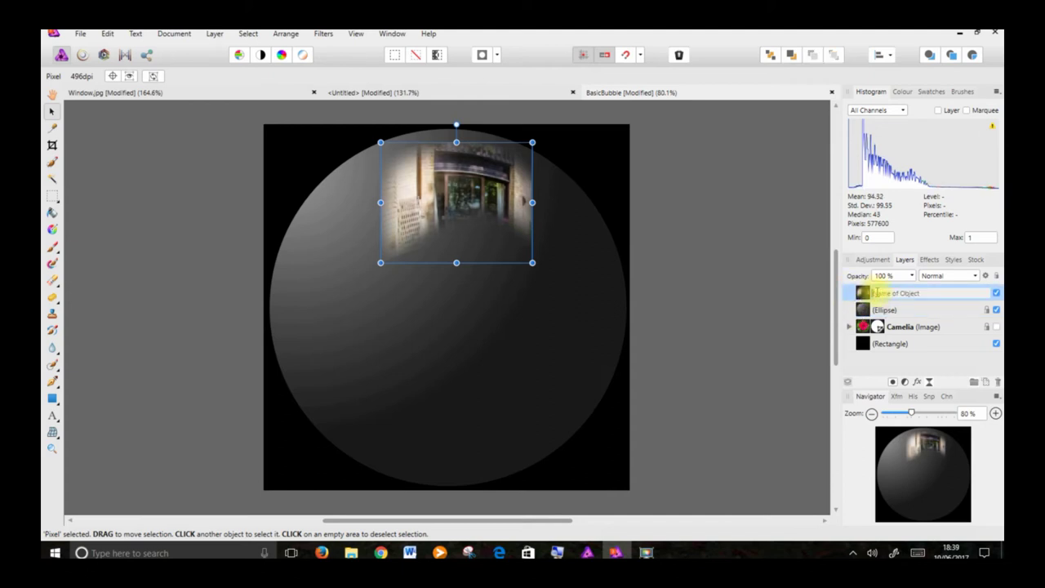
{"action": "type", "text": "Window"}
{"action": "key", "text": "Return"}
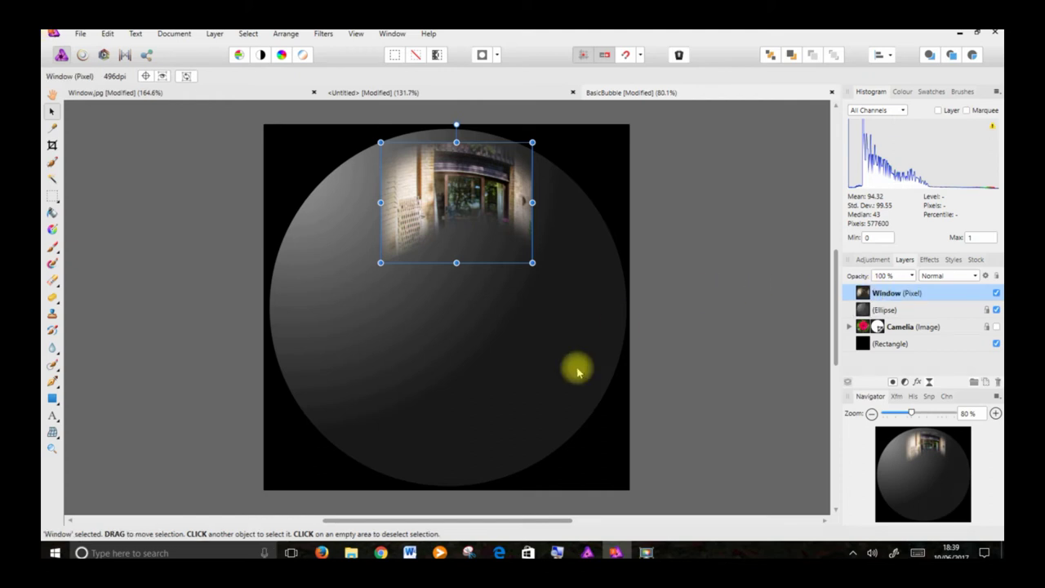
- Add a Live Spherical filter to the Window layer: intensity 29%, radius about 364 px
{"action": "left_click", "coordinate": [214, 35]}
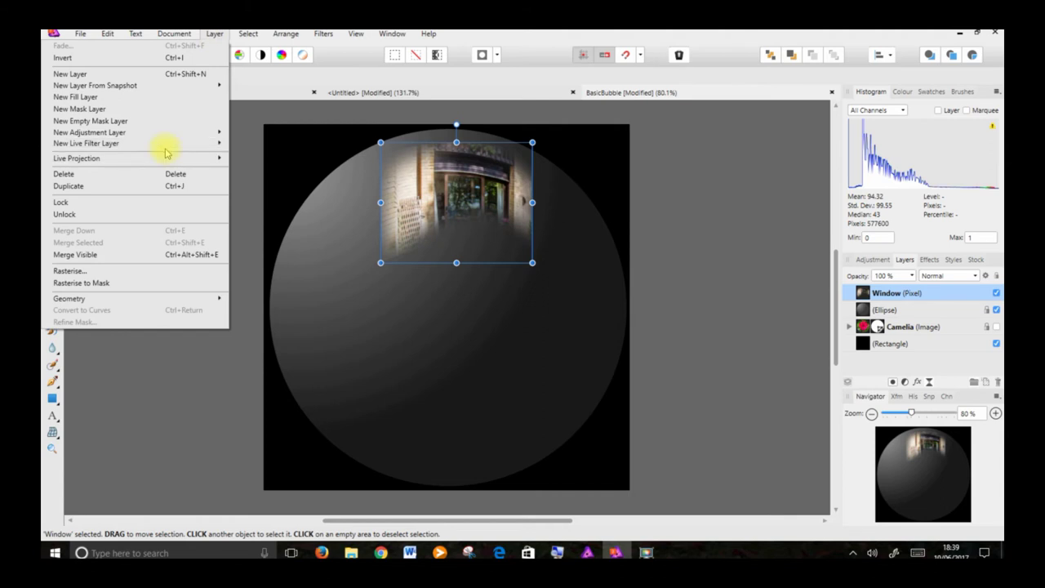
{"action": "mouse_move", "coordinate": [171, 144]}
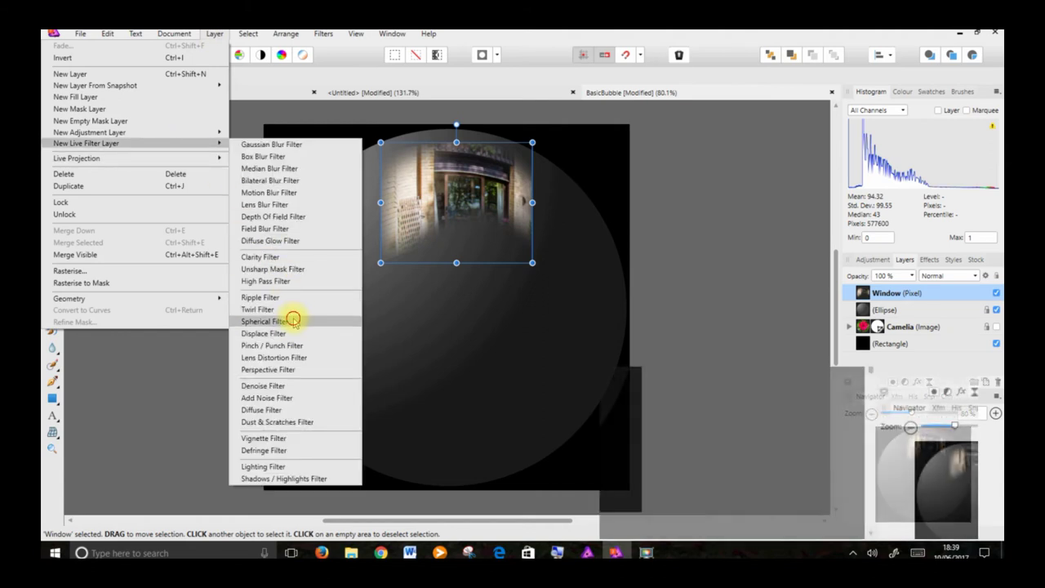
{"action": "left_click", "coordinate": [276, 322]}
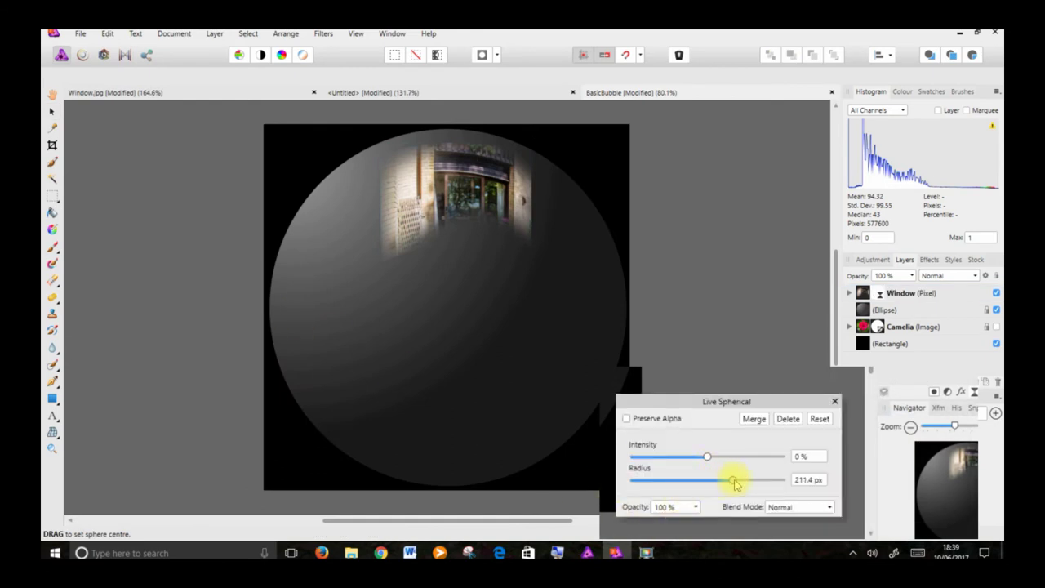
{"action": "left_click_drag", "start_coordinate": [719, 482], "coordinate": [746, 487]}
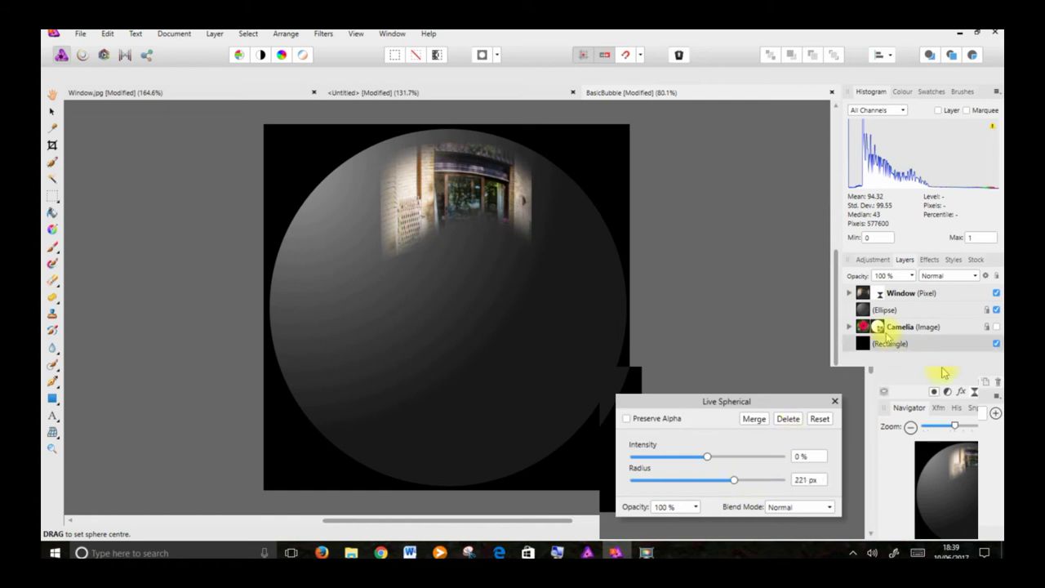
{"action": "left_click", "coordinate": [849, 294]}
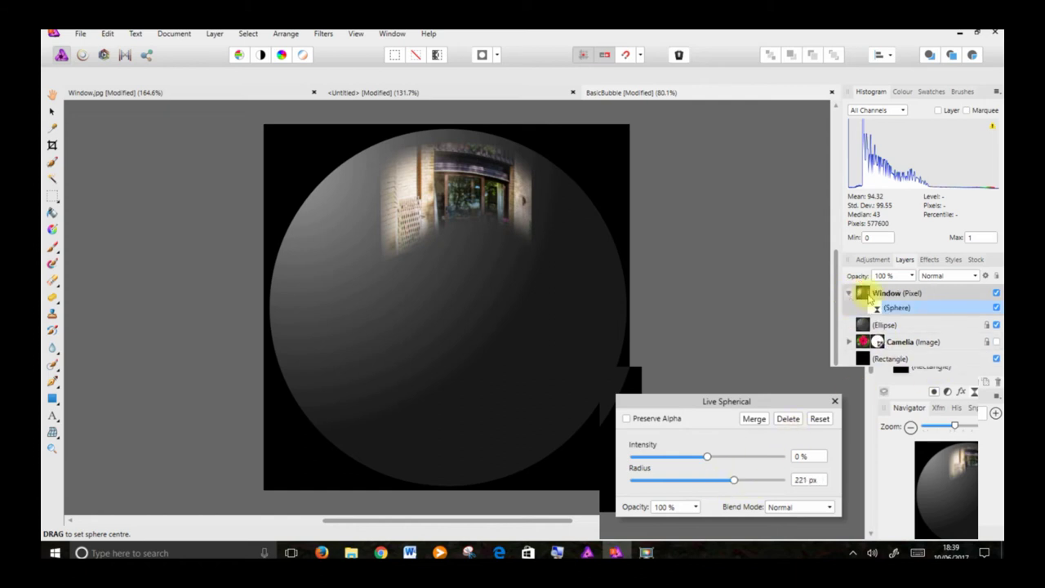
{"action": "left_click", "coordinate": [885, 294]}
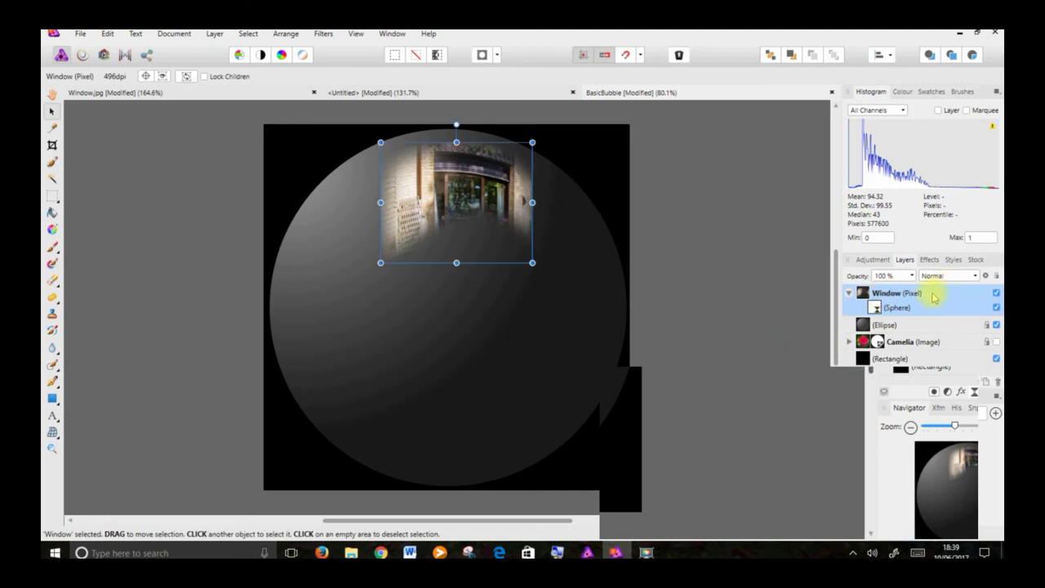
{"action": "double_click", "coordinate": [873, 309]}
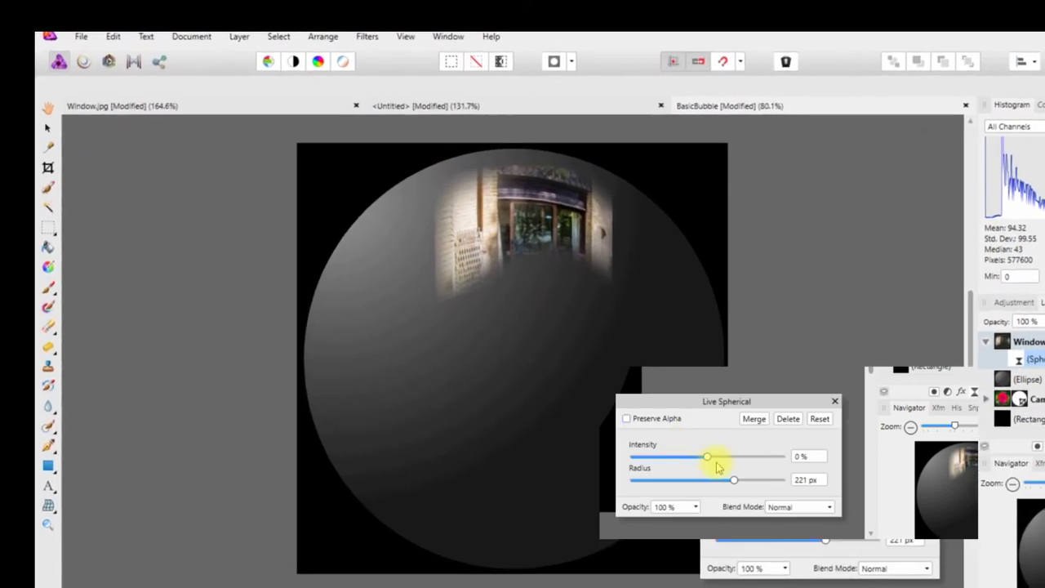
{"action": "left_click_drag", "start_coordinate": [707, 456], "coordinate": [755, 485]}
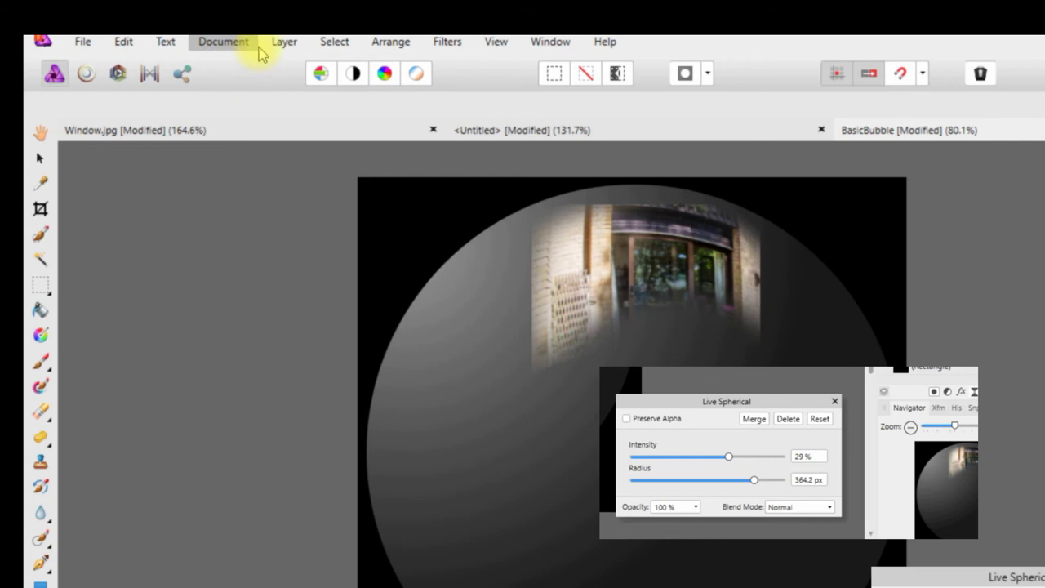
- Add a Live Perspective filter to the door photo, hide its grid, and pull both bottom corners inward
{"action": "left_click", "coordinate": [282, 42]}
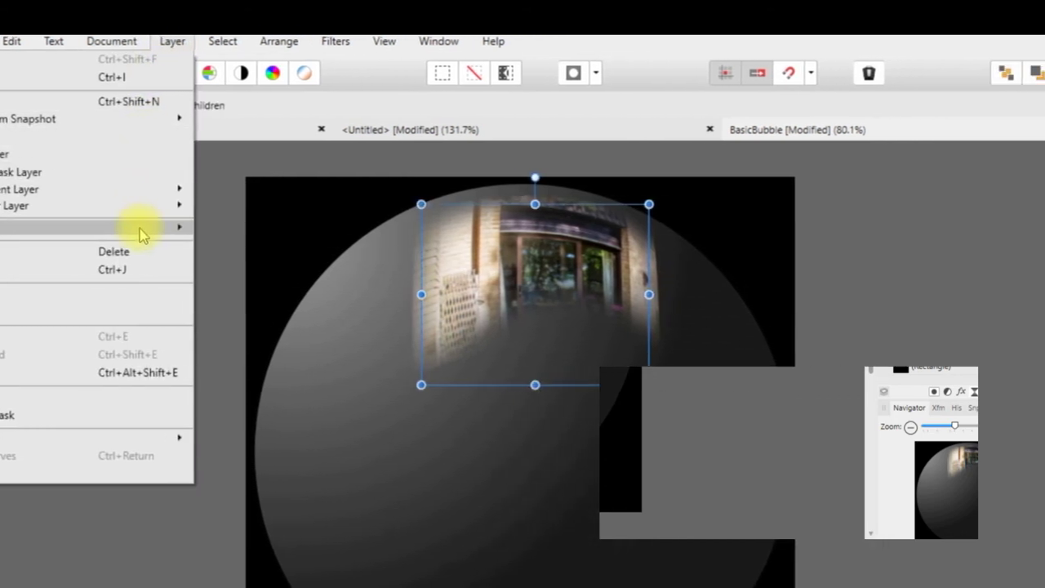
{"action": "mouse_move", "coordinate": [130, 214]}
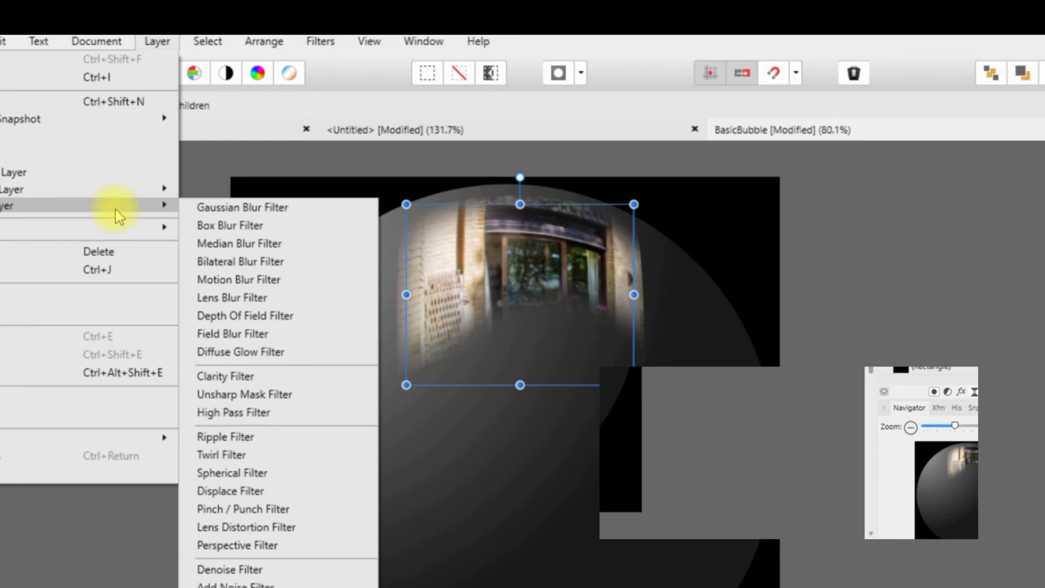
{"action": "left_click", "coordinate": [269, 545]}
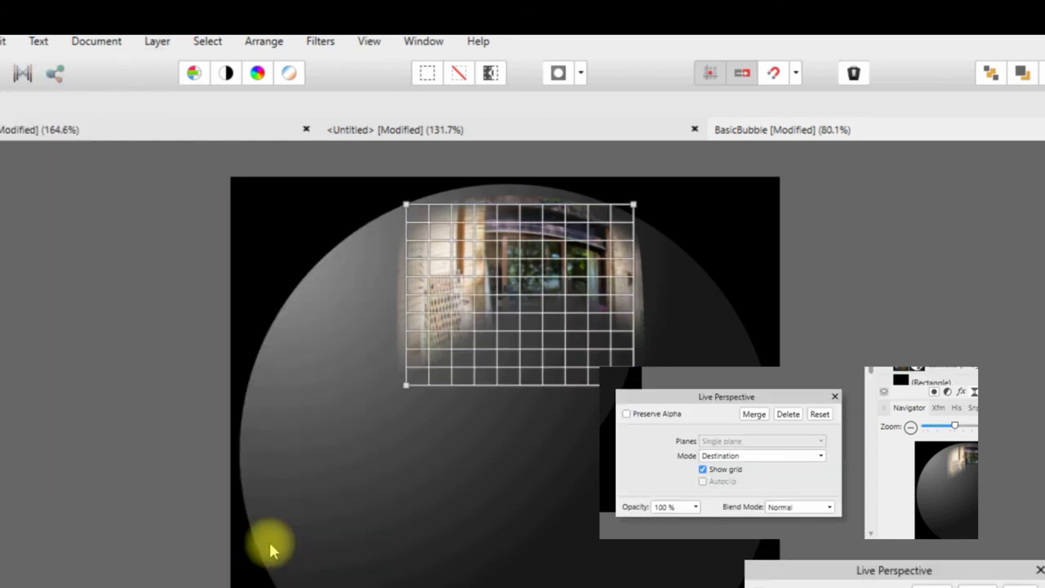
{"action": "left_click", "coordinate": [702, 470]}
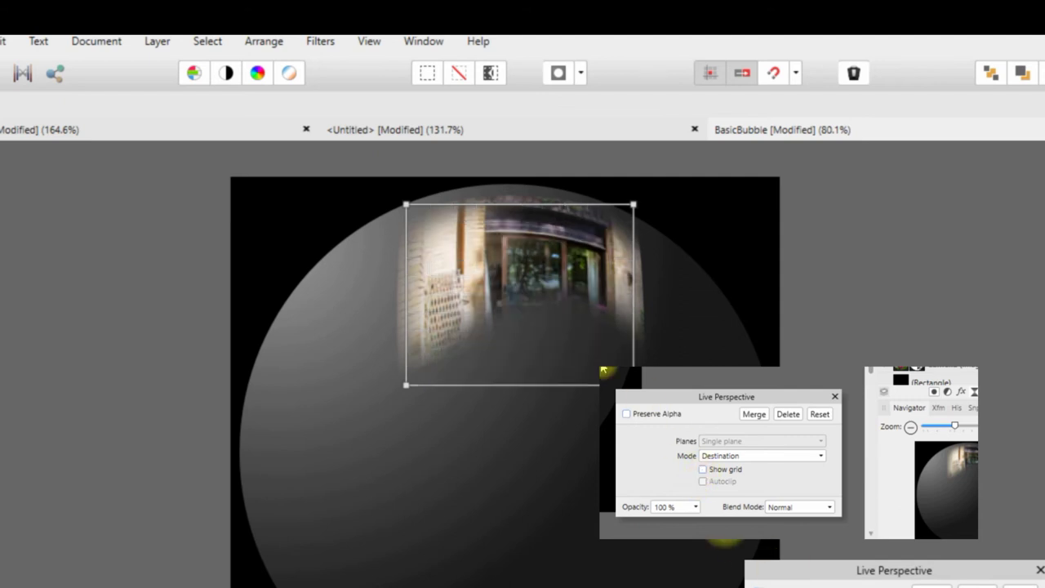
{"action": "left_click_drag", "start_coordinate": [627, 364], "coordinate": [599, 345]}
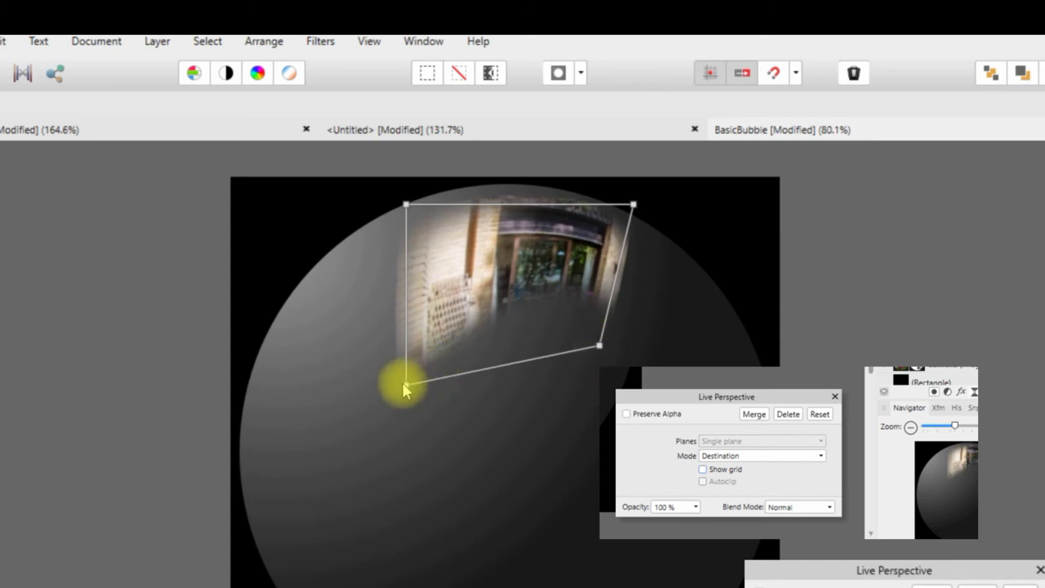
{"action": "left_click_drag", "start_coordinate": [403, 385], "coordinate": [442, 364]}
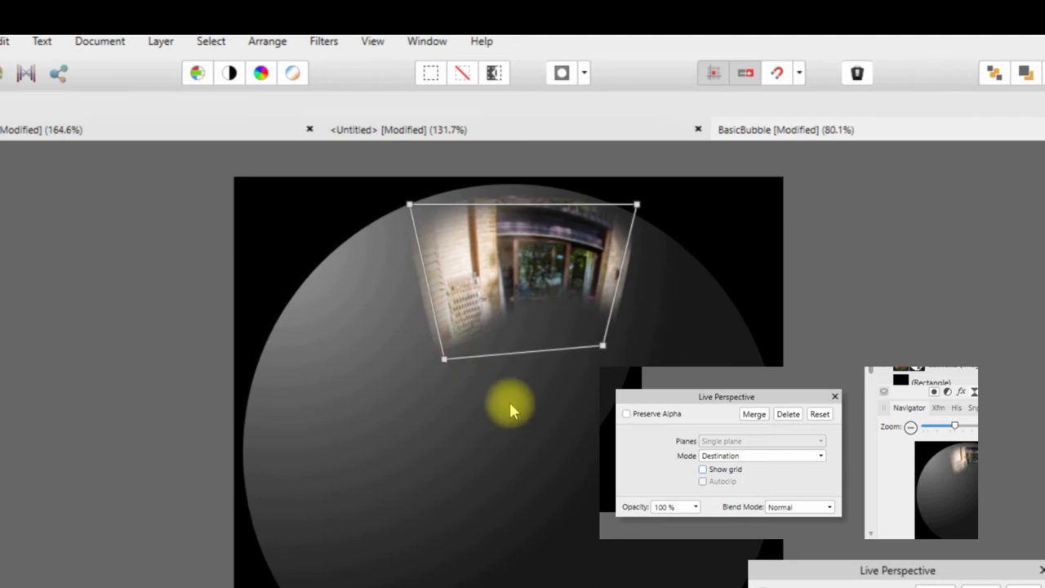
{"action": "left_click", "coordinate": [834, 398]}
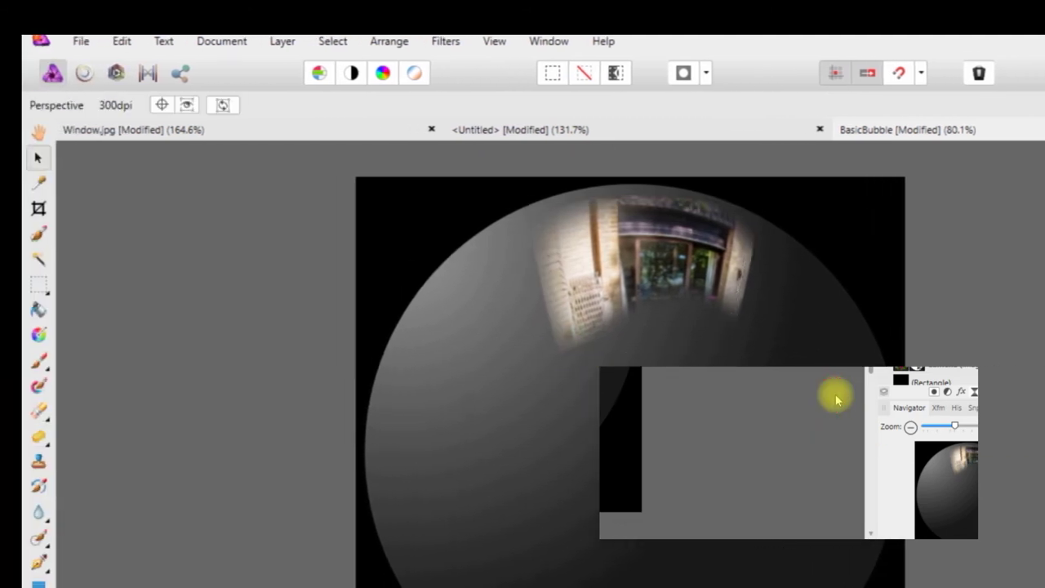
{"action": "left_click", "coordinate": [279, 45]}
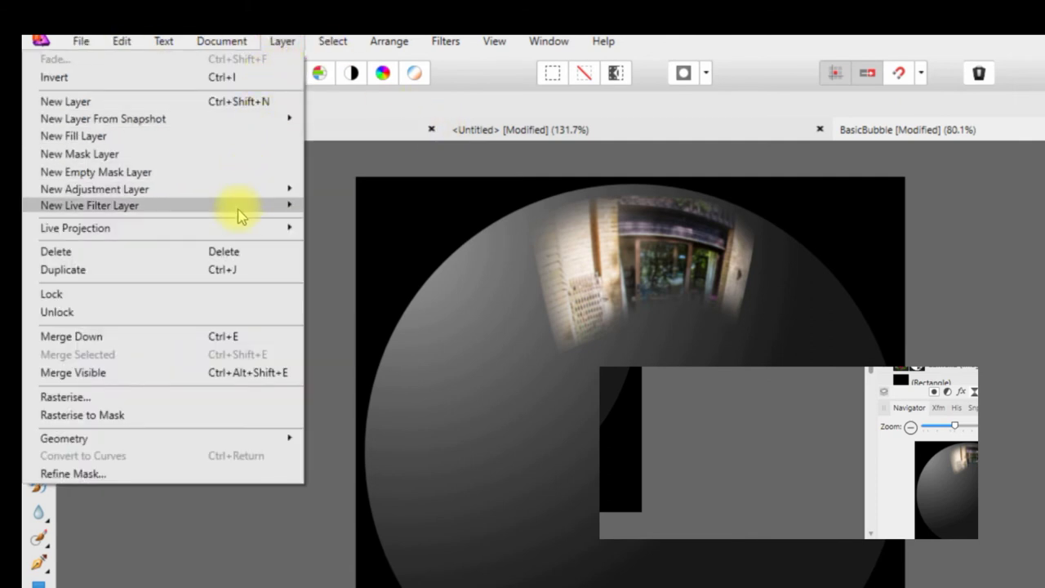
- Add a Live Lens Distortion filter and nest it inside Window below Perspective
{"action": "mouse_move", "coordinate": [242, 209]}
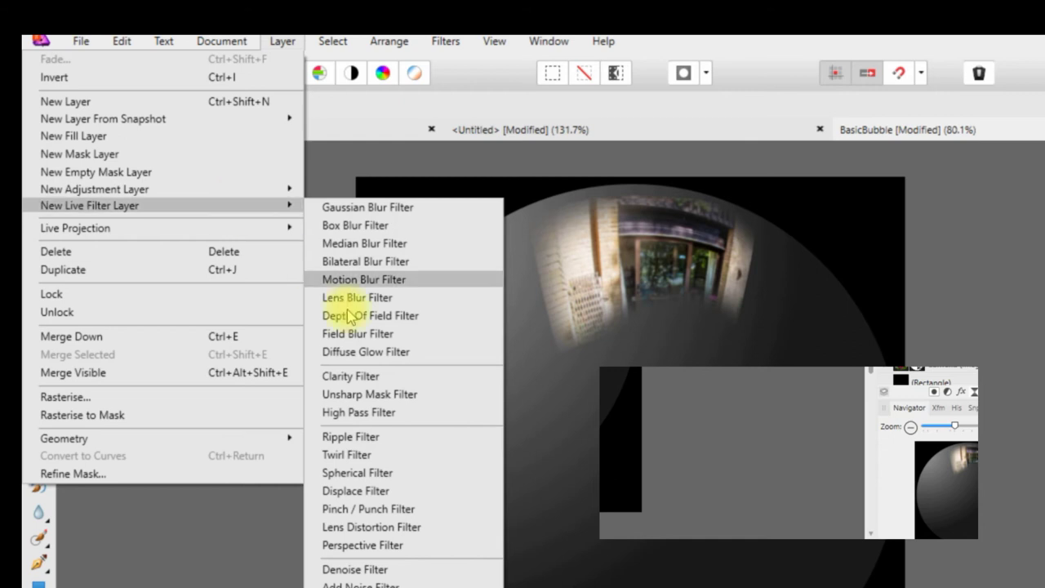
{"action": "left_click", "coordinate": [400, 527]}
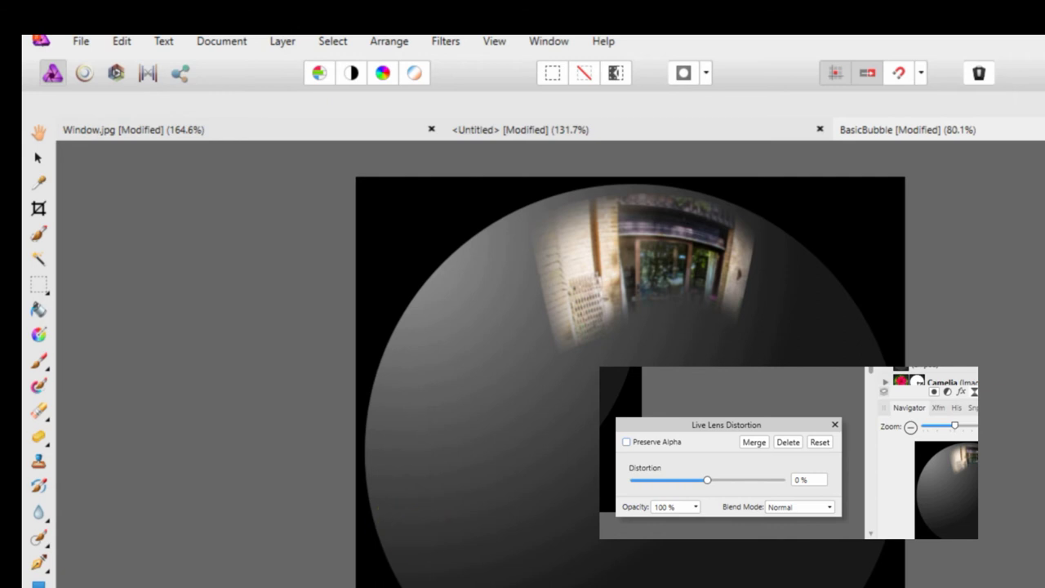
{"action": "mouse_move", "coordinate": [707, 480]}
{"action": "left_mouse_down"}
{"action": "mouse_move", "coordinate": [722, 480]}
{"action": "mouse_move", "coordinate": [708, 482]}
{"action": "left_mouse_up"}
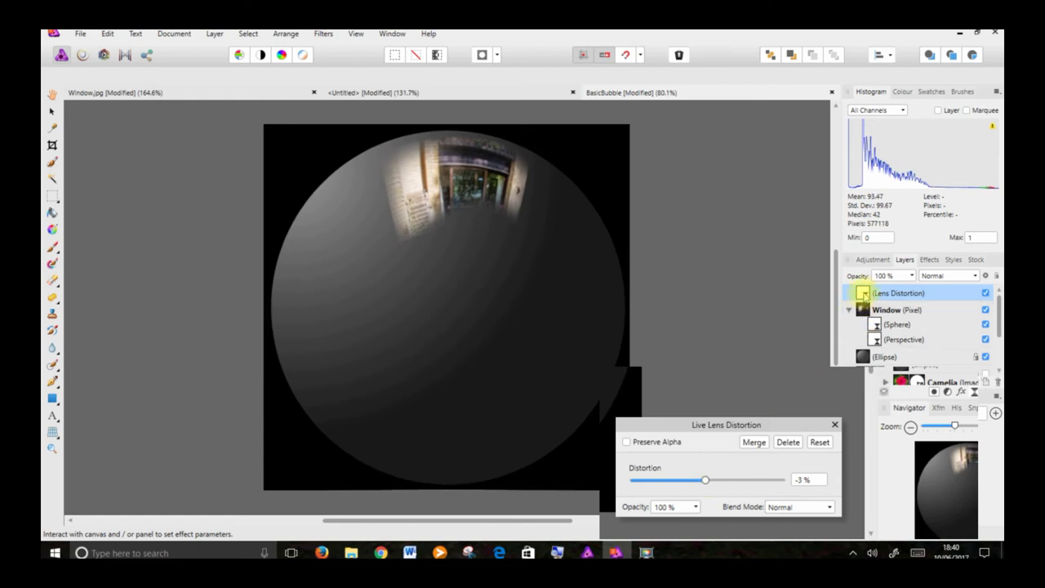
{"action": "left_click", "coordinate": [871, 259]}
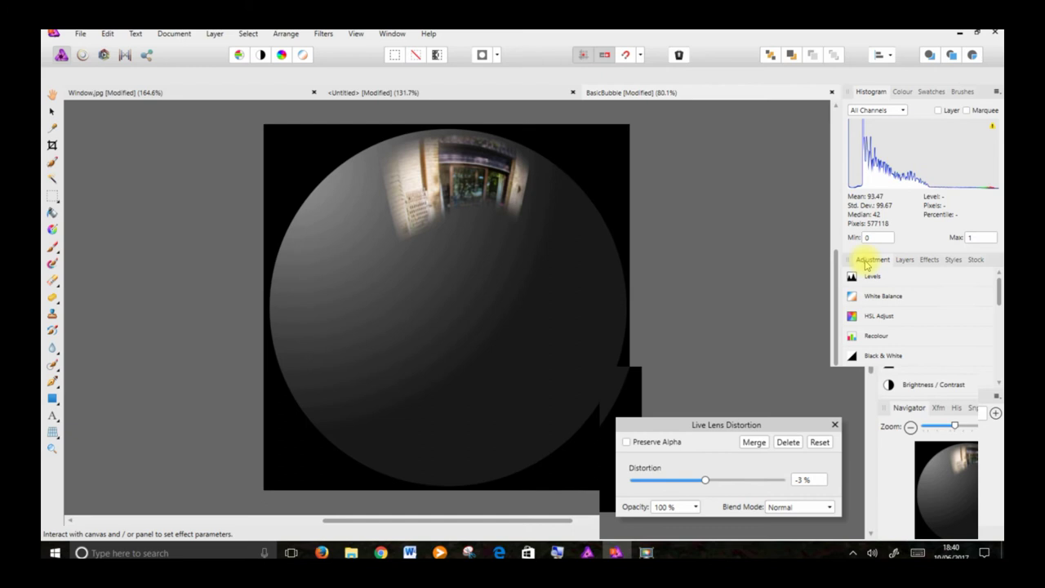
{"action": "left_click", "coordinate": [903, 259]}
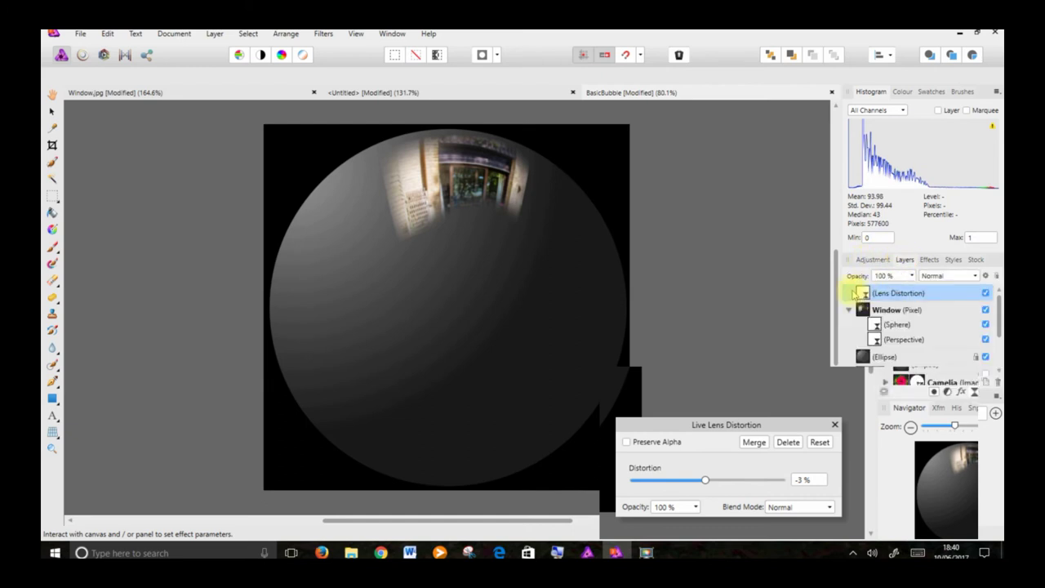
{"action": "left_click_drag", "start_coordinate": [861, 294], "coordinate": [875, 322]}
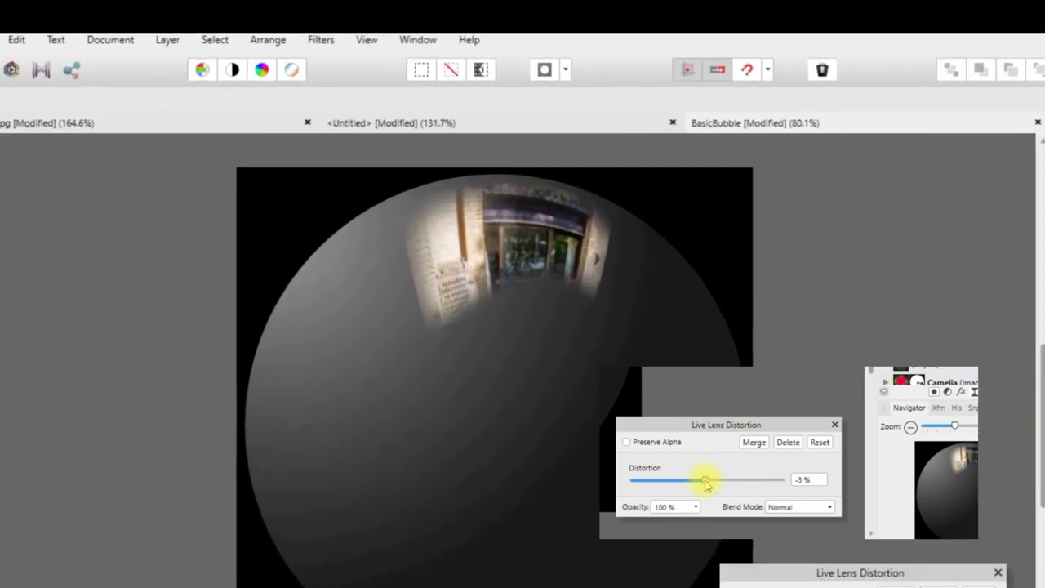
- Strengthen the lens distortion to 37% and move the door reflection slightly lower
{"action": "left_click_drag", "start_coordinate": [705, 482], "coordinate": [734, 480]}
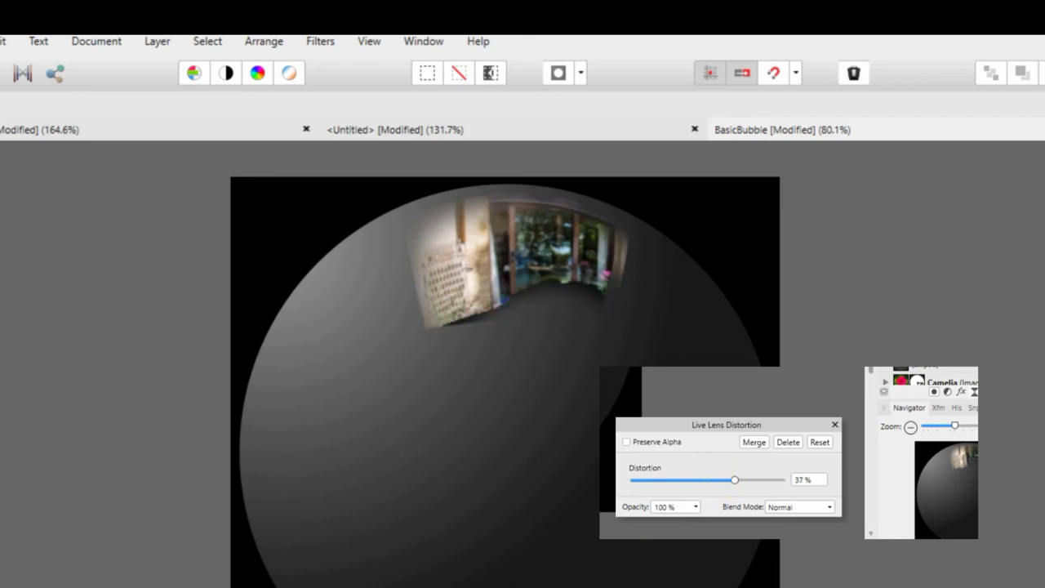
{"action": "left_click", "coordinate": [592, 263]}
{"action": "left_click_drag", "start_coordinate": [593, 275], "coordinate": [591, 291]}
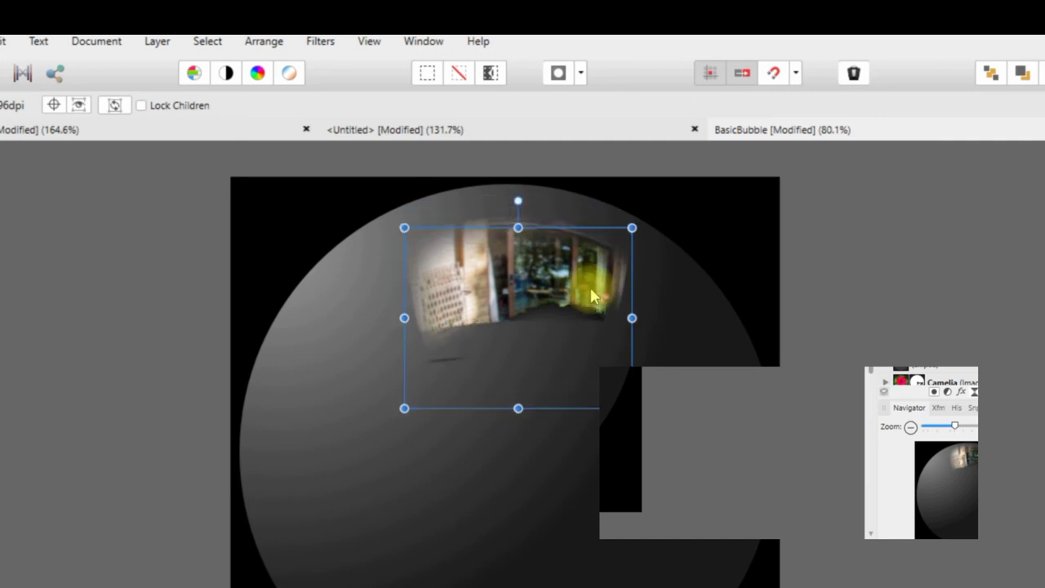
{"action": "left_click_drag", "start_coordinate": [593, 298], "coordinate": [593, 294]}
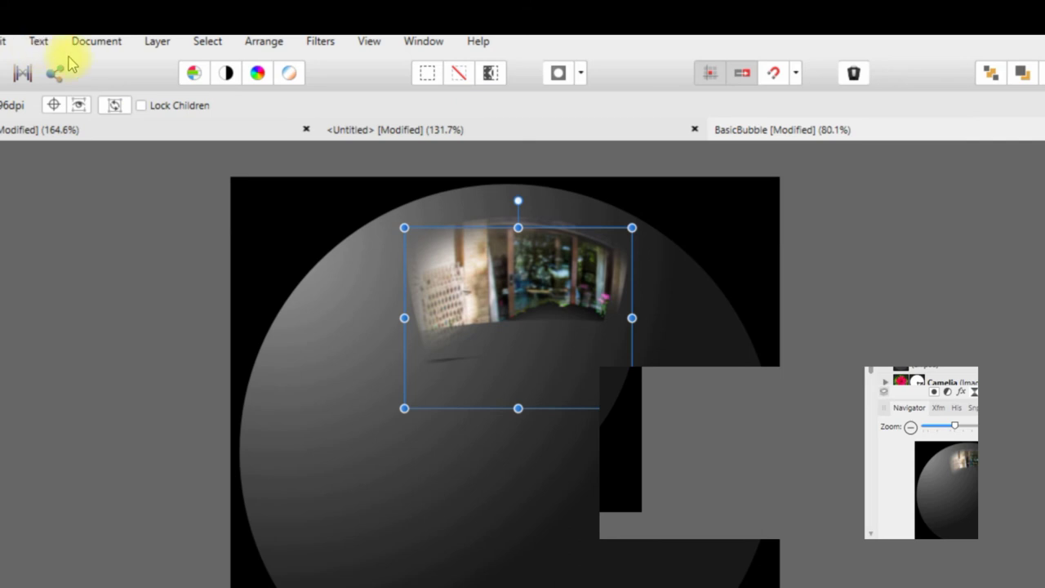
- Add a Live Ripple filter to the door photo with intensity lowered from 50 to about 18
{"action": "left_click", "coordinate": [157, 41]}
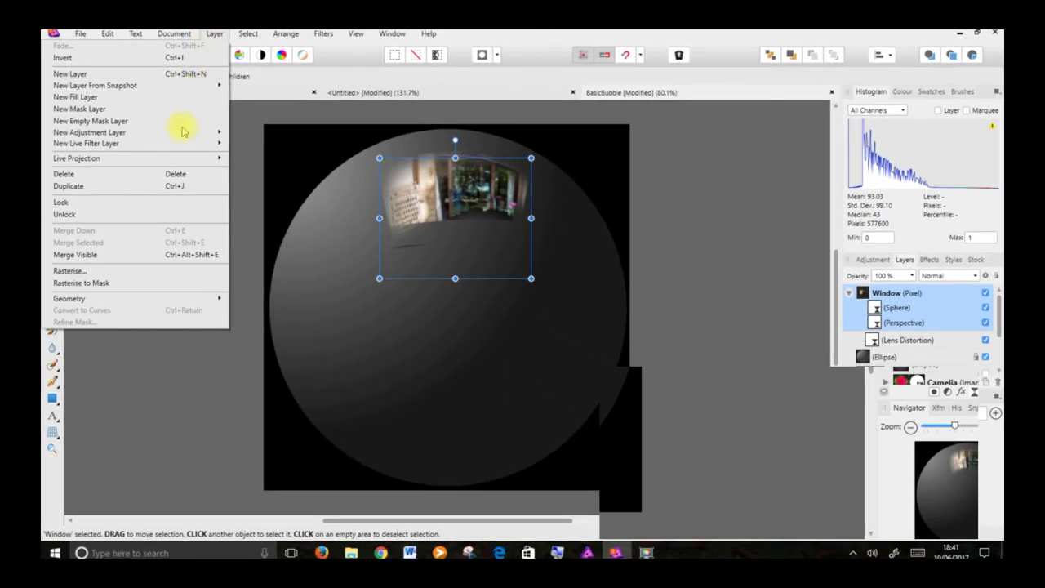
{"action": "mouse_move", "coordinate": [196, 152]}
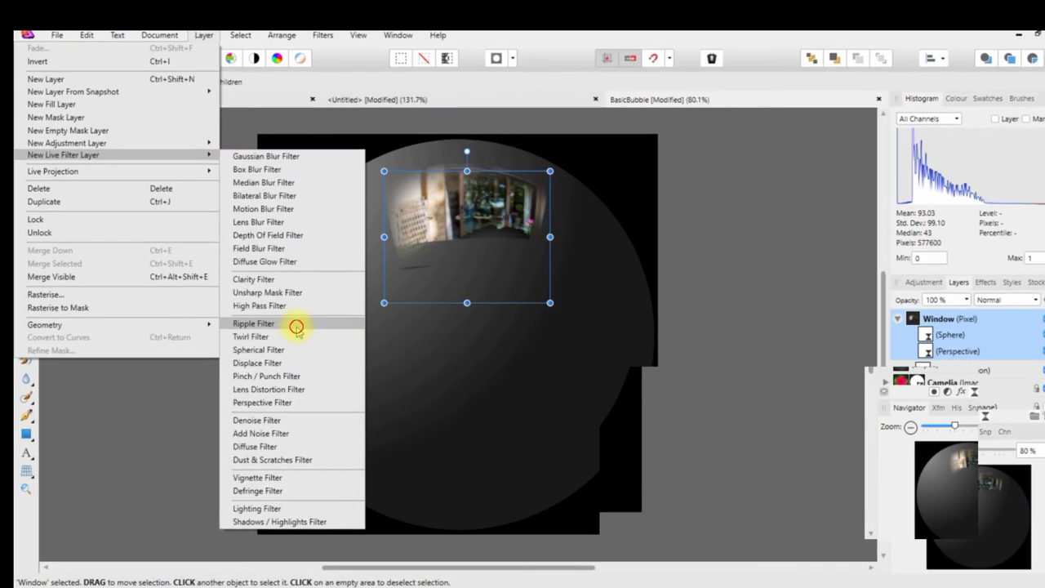
{"action": "left_click", "coordinate": [298, 298]}
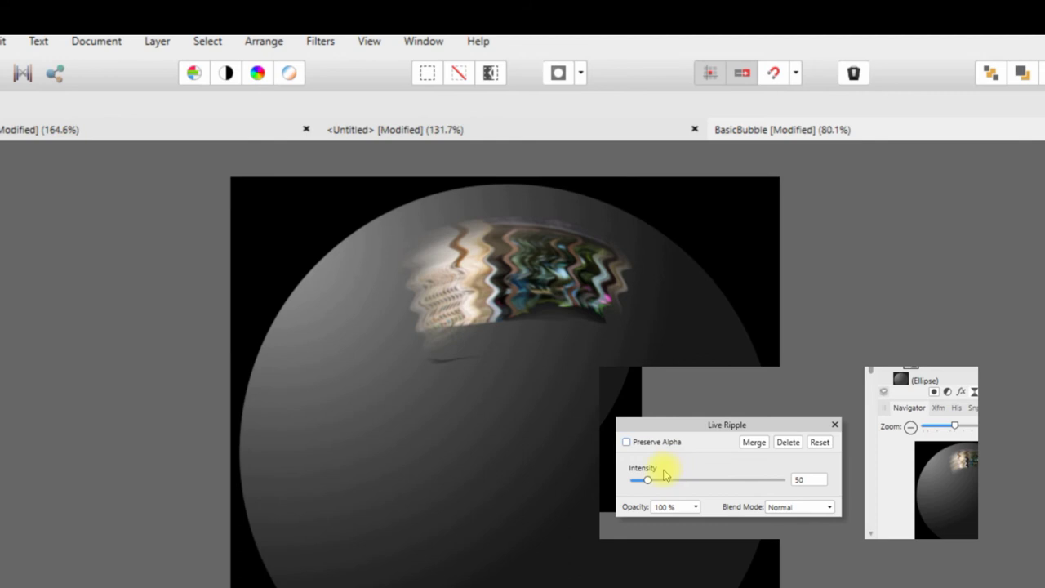
{"action": "left_click_drag", "start_coordinate": [646, 481], "coordinate": [639, 484]}
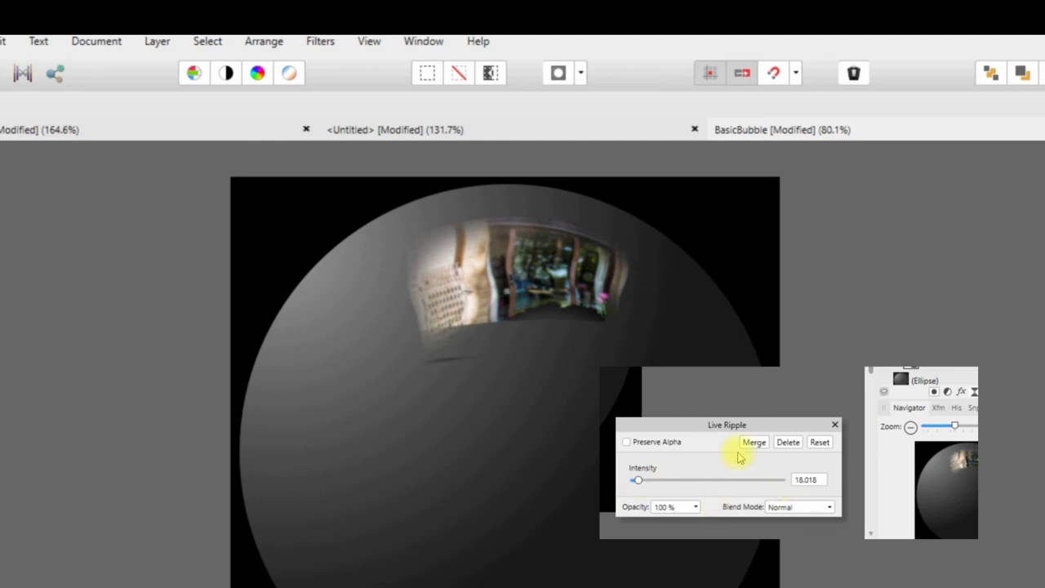
{"action": "left_click", "coordinate": [834, 424]}
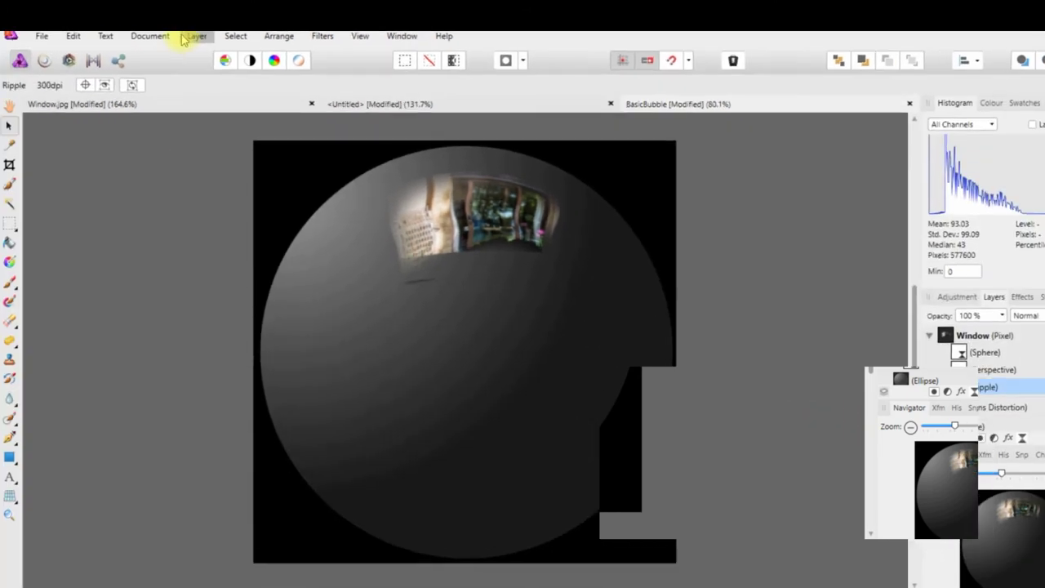
- Add a Live Gaussian Blur filter and nest it in the Window group below Ripple
{"action": "left_click", "coordinate": [155, 40]}
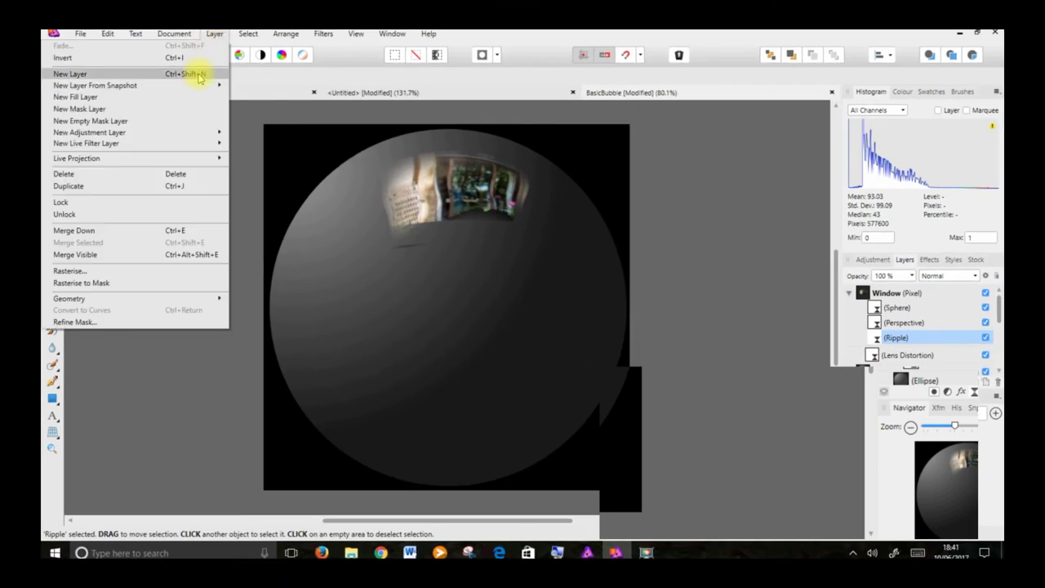
{"action": "mouse_move", "coordinate": [175, 144]}
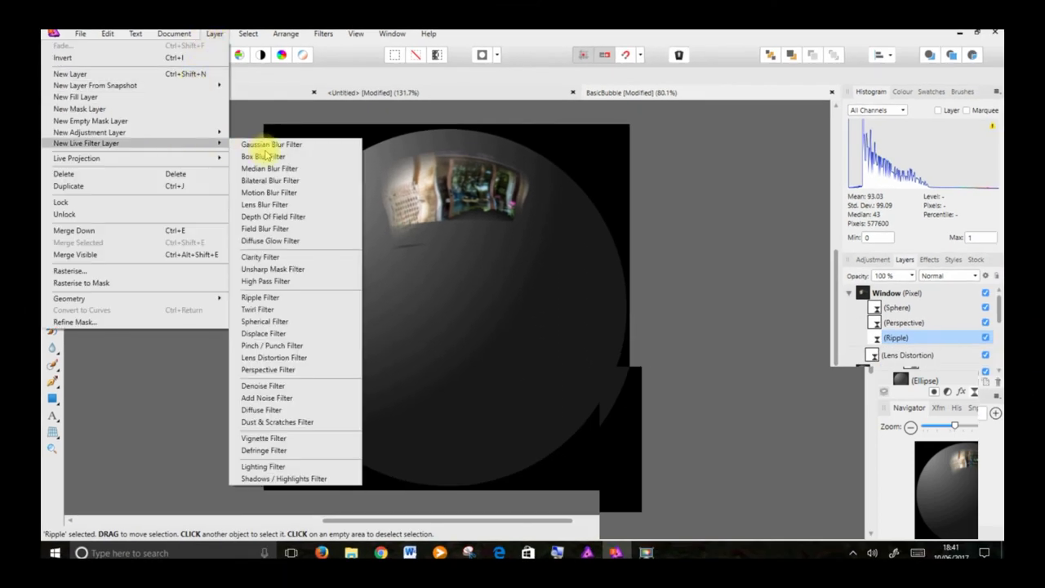
{"action": "left_click", "coordinate": [269, 144]}
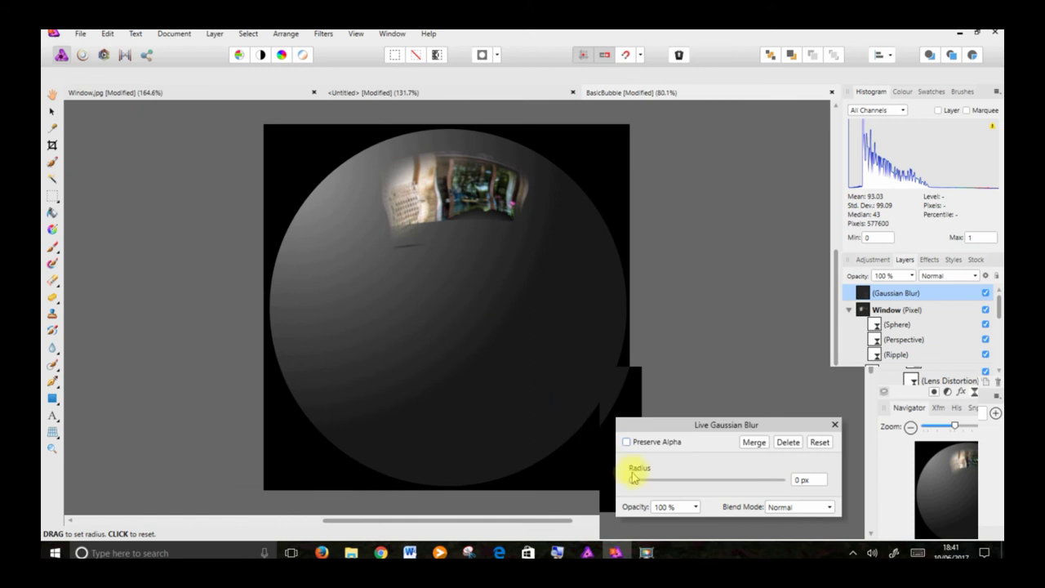
{"action": "left_click_drag", "start_coordinate": [634, 481], "coordinate": [683, 481]}
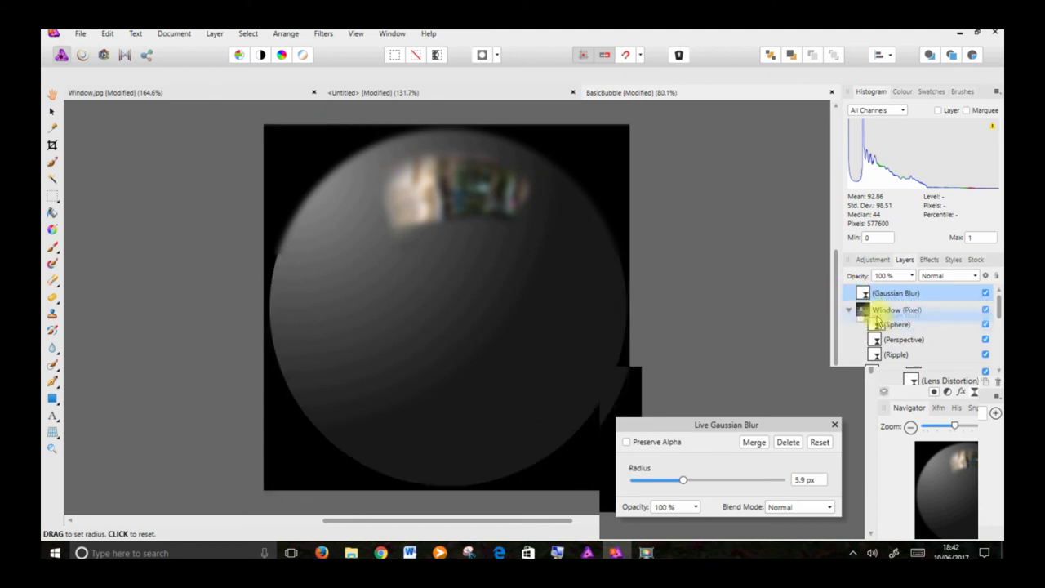
{"action": "left_click_drag", "start_coordinate": [877, 324], "coordinate": [877, 323]}
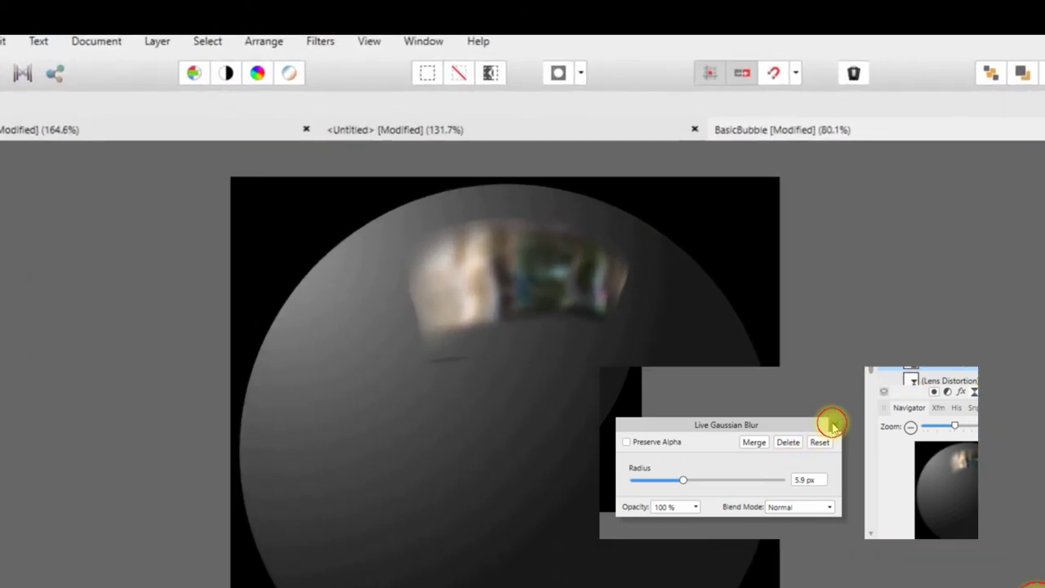
- Reduce the Gaussian Blur radius to 0.7 px
{"action": "left_click", "coordinate": [833, 425]}
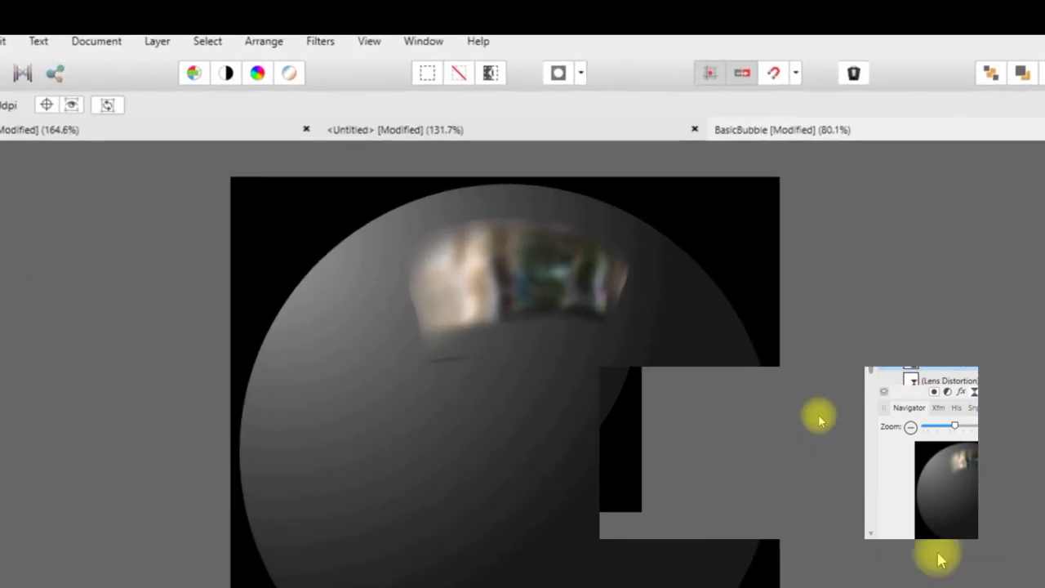
{"action": "left_click", "coordinate": [911, 374]}
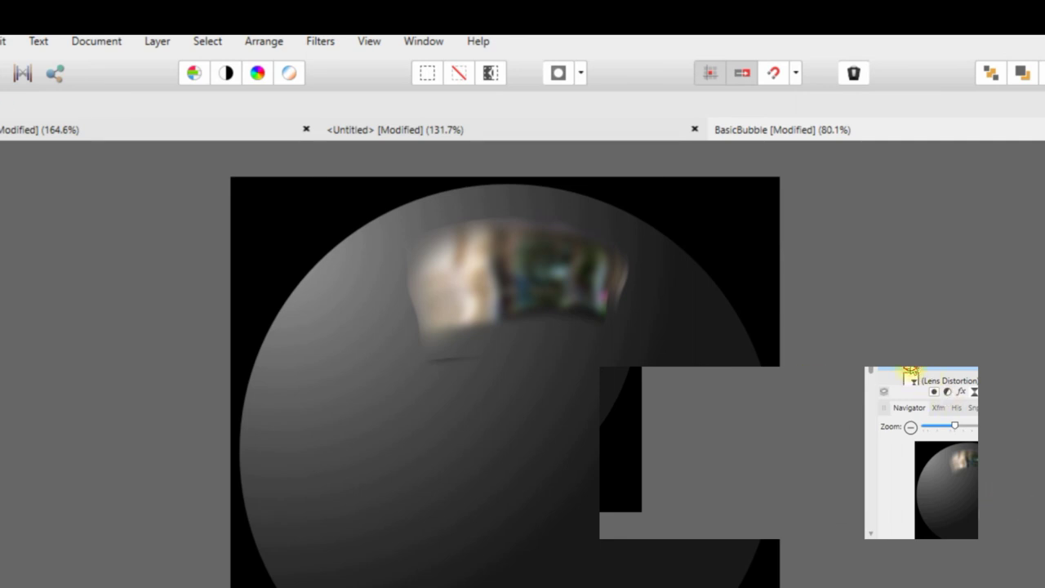
{"action": "left_click", "coordinate": [911, 372]}
{"action": "left_click_drag", "start_coordinate": [684, 485], "coordinate": [665, 487]}
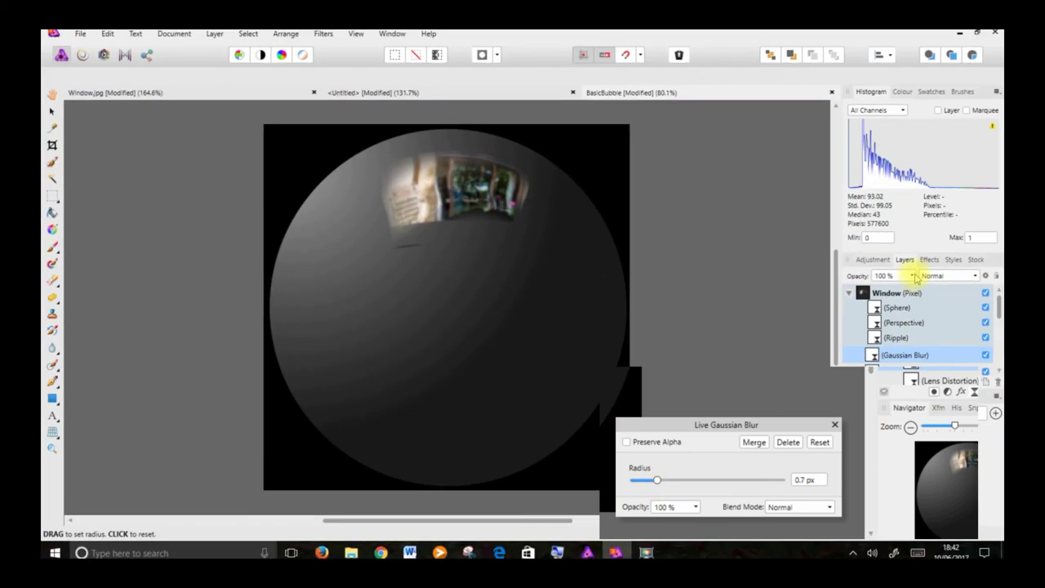
- Set the Window reflection layer's opacity to 75%
{"action": "left_click_drag", "start_coordinate": [920, 273], "coordinate": [900, 294]}
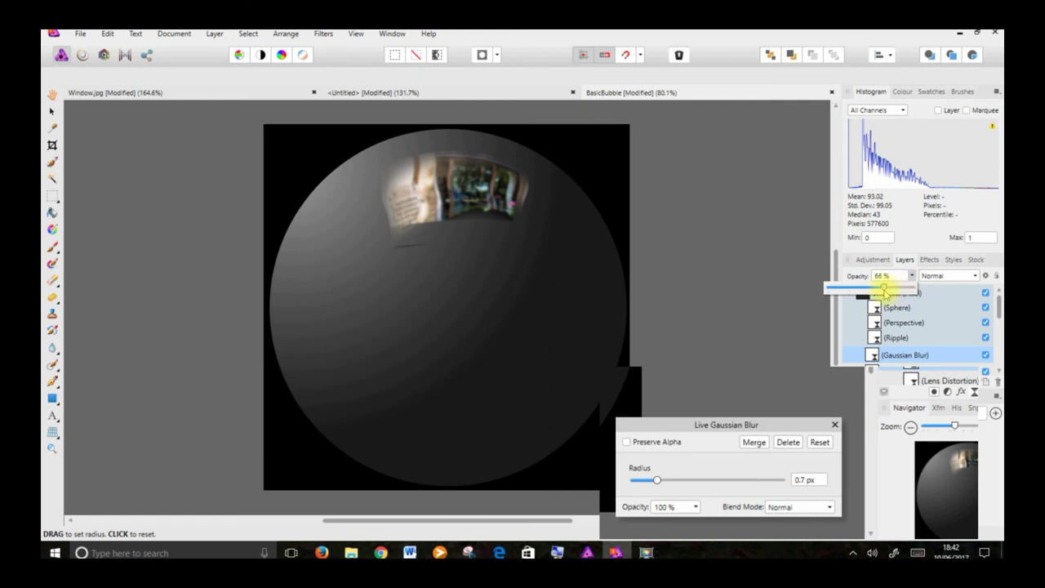
{"action": "mouse_move", "coordinate": [888, 291]}
{"action": "left_mouse_down"}
{"action": "mouse_move", "coordinate": [872, 287]}
{"action": "mouse_move", "coordinate": [880, 292]}
{"action": "left_mouse_up"}
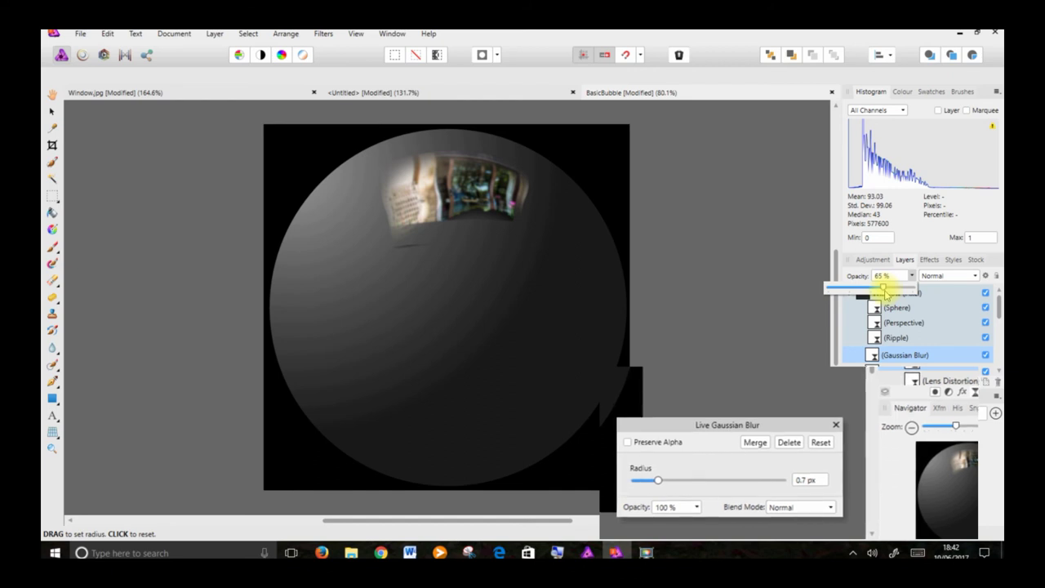
{"action": "left_click_drag", "start_coordinate": [886, 292], "coordinate": [916, 280]}
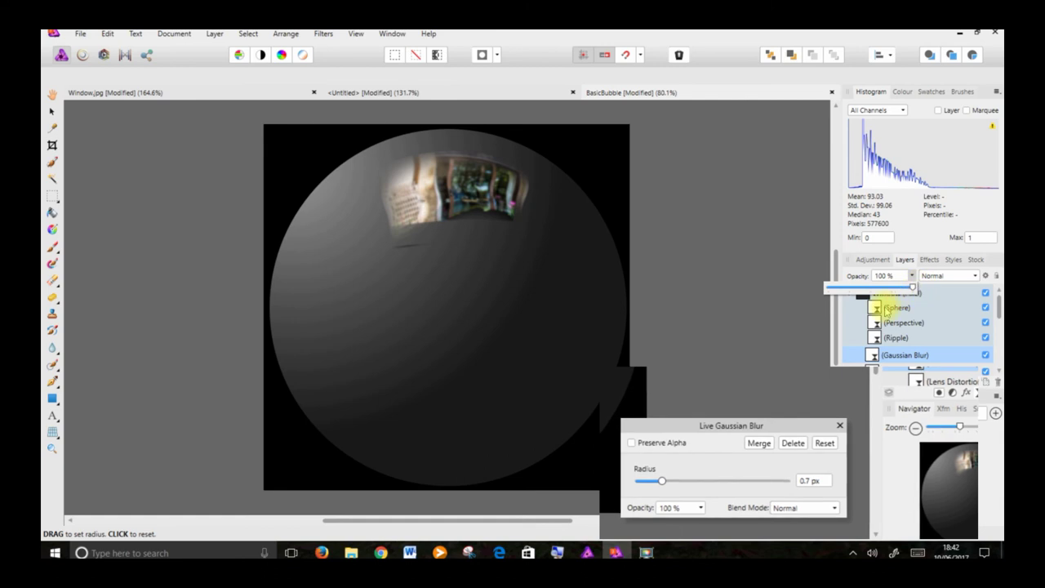
{"action": "left_click", "coordinate": [888, 292]}
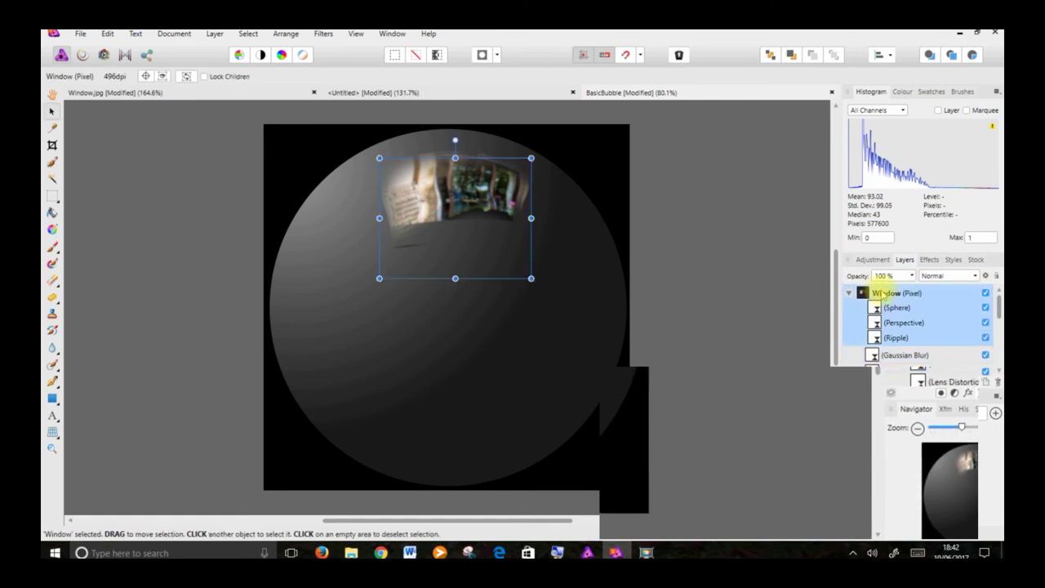
{"action": "left_click", "coordinate": [912, 276]}
{"action": "left_click_drag", "start_coordinate": [916, 286], "coordinate": [891, 296]}
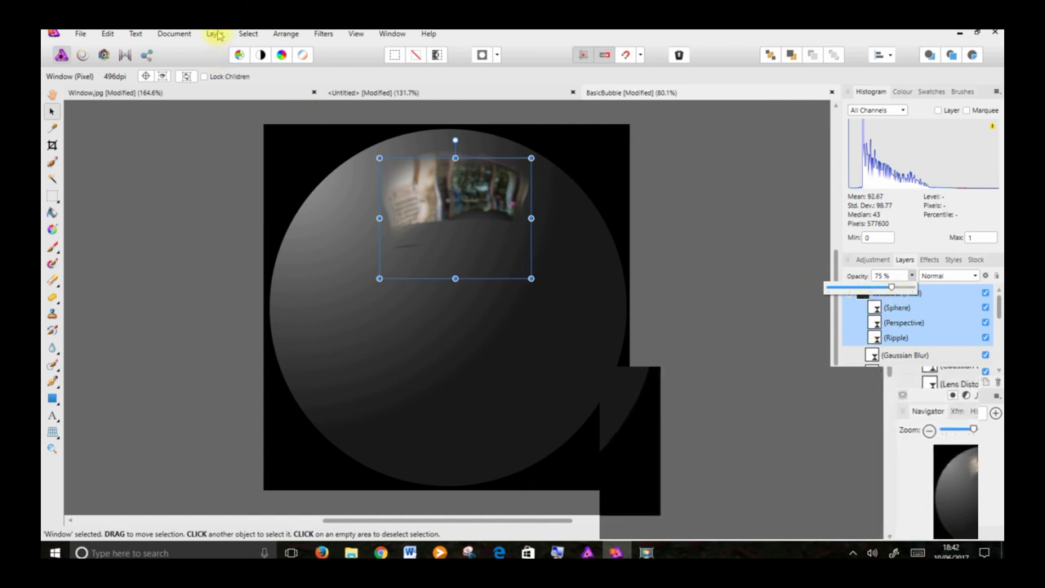
- Add a Brightness / Contrast adjustment nested in Window, with brightness 29% and contrast 0%
{"action": "left_click", "coordinate": [216, 34]}
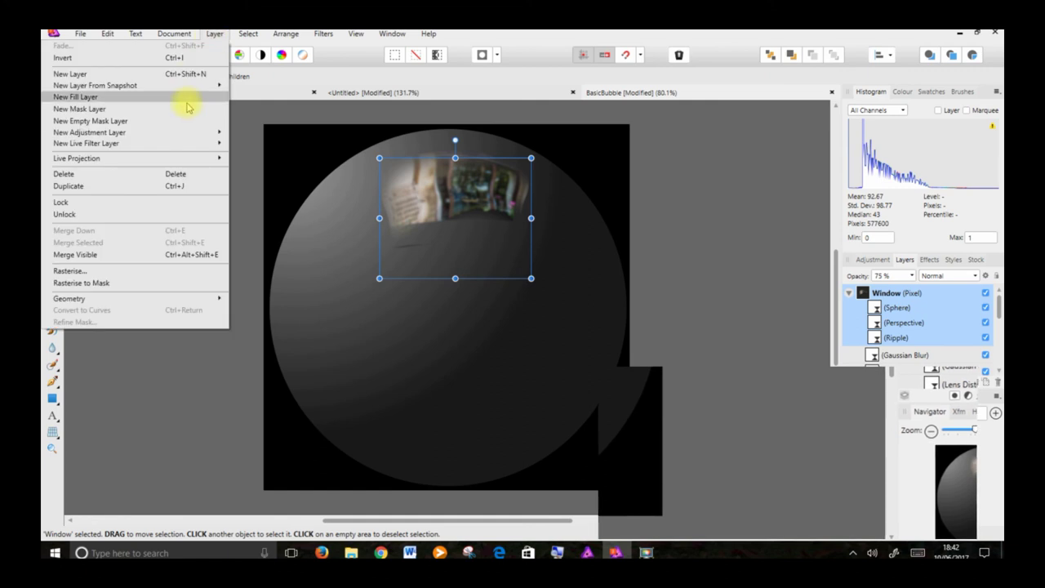
{"action": "mouse_move", "coordinate": [184, 131]}
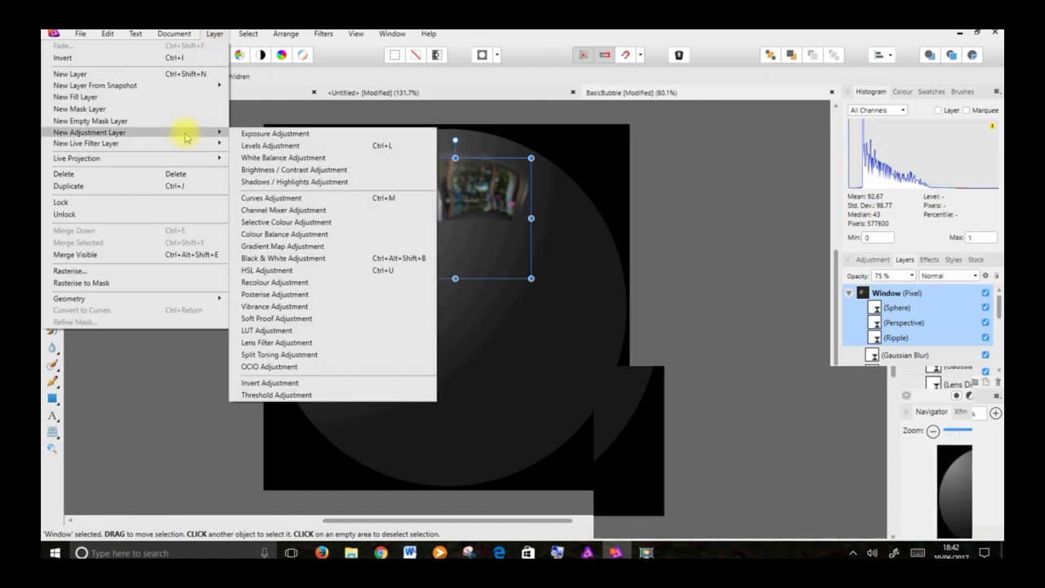
{"action": "left_click", "coordinate": [290, 169]}
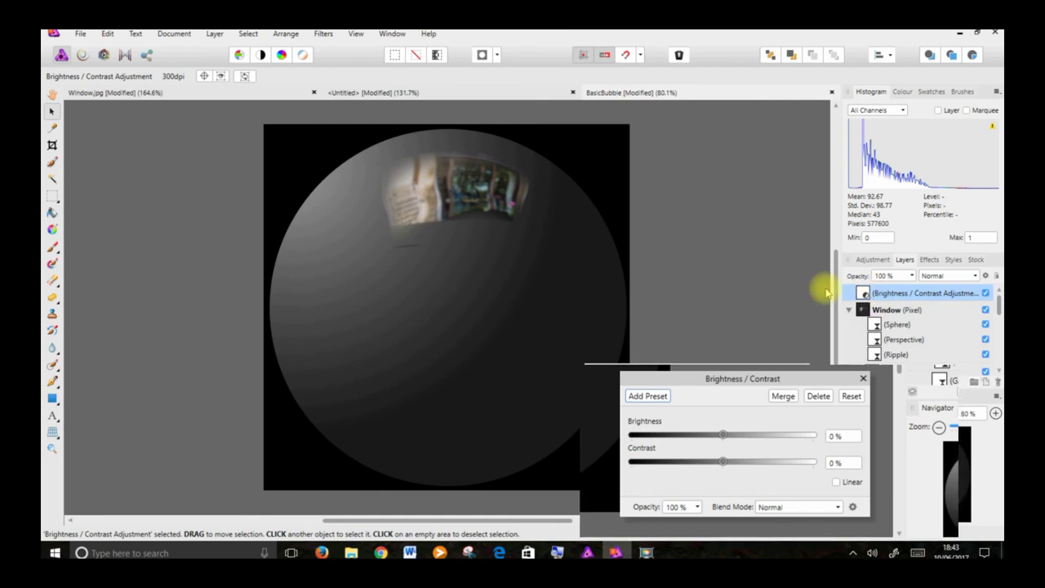
{"action": "left_click_drag", "start_coordinate": [856, 292], "coordinate": [860, 316]}
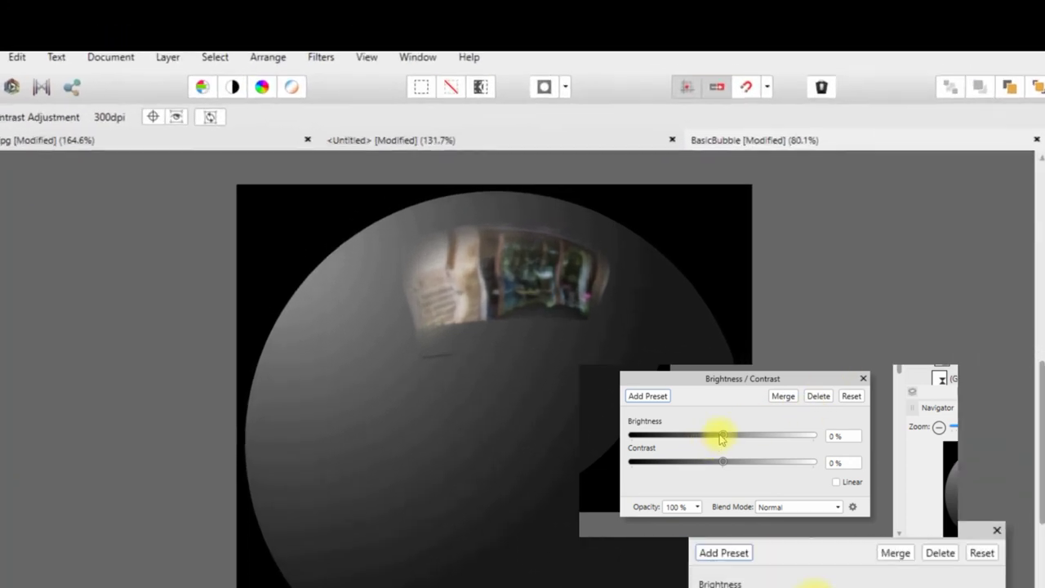
{"action": "left_click_drag", "start_coordinate": [719, 435], "coordinate": [744, 438]}
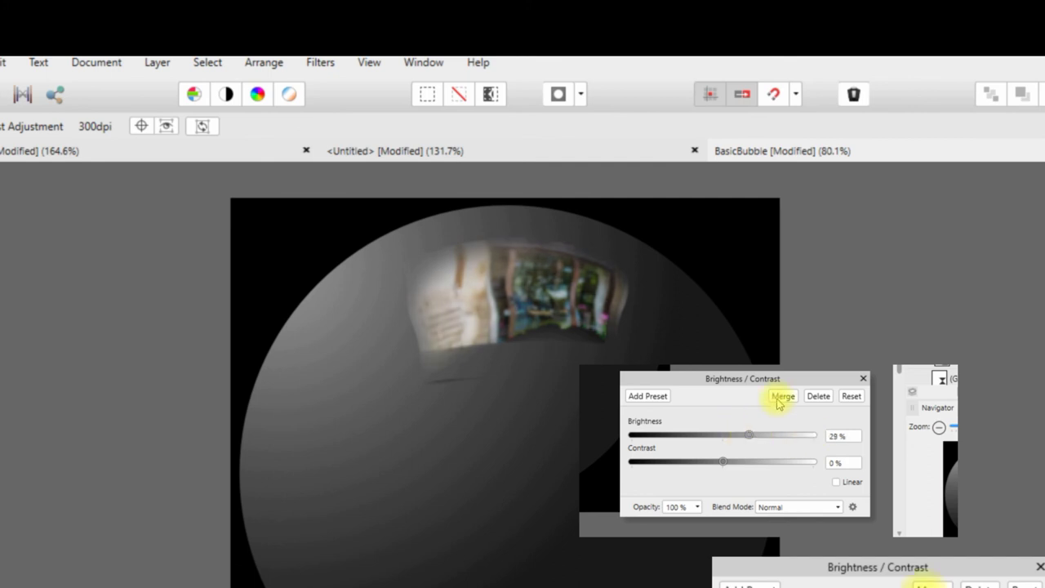
{"action": "left_click", "coordinate": [863, 378]}
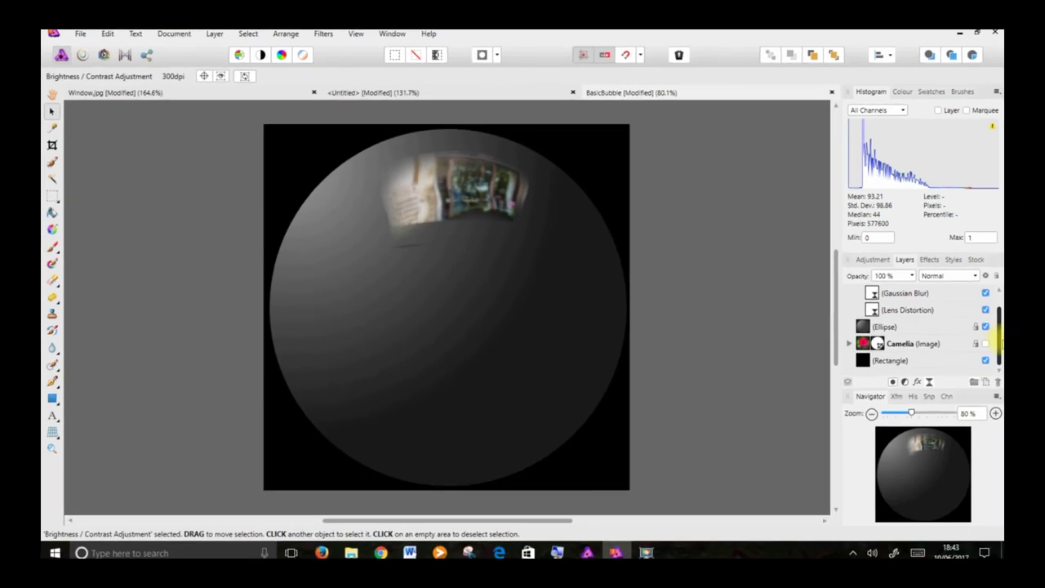
- Show the Camellia layer, then rotate the door reflection clockwise and nudge it up-right
{"action": "left_click", "coordinate": [986, 343]}
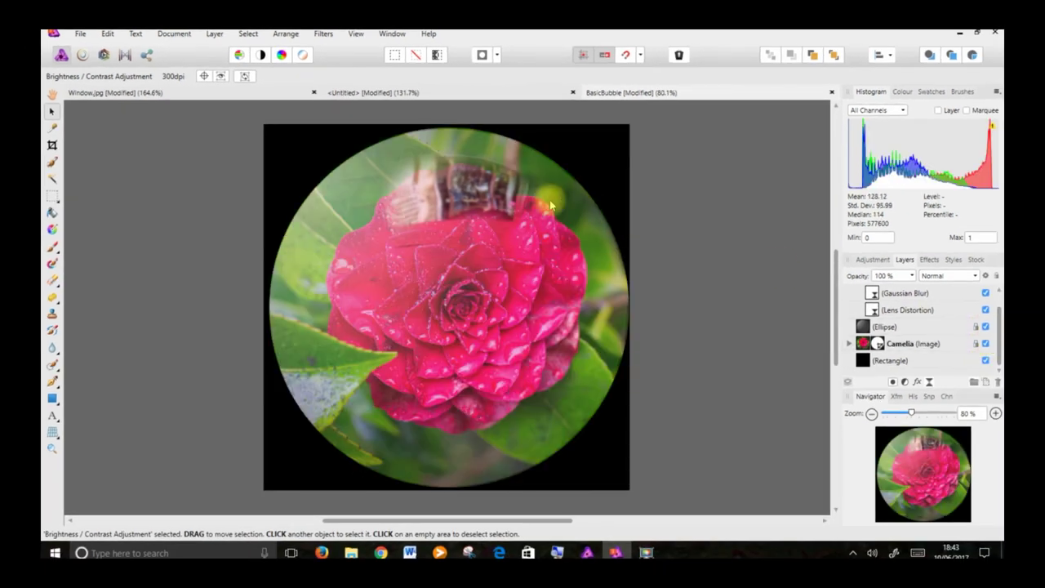
{"action": "left_click", "coordinate": [470, 192]}
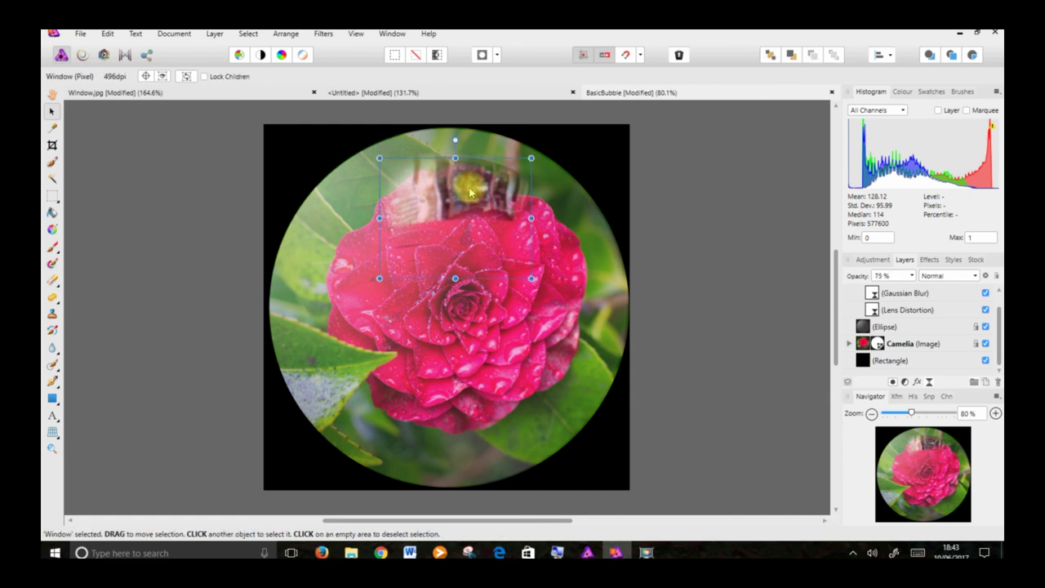
{"action": "mouse_move", "coordinate": [458, 140]}
{"action": "left_mouse_down"}
{"action": "mouse_move", "coordinate": [488, 140]}
{"action": "mouse_move", "coordinate": [466, 141]}
{"action": "left_mouse_up"}
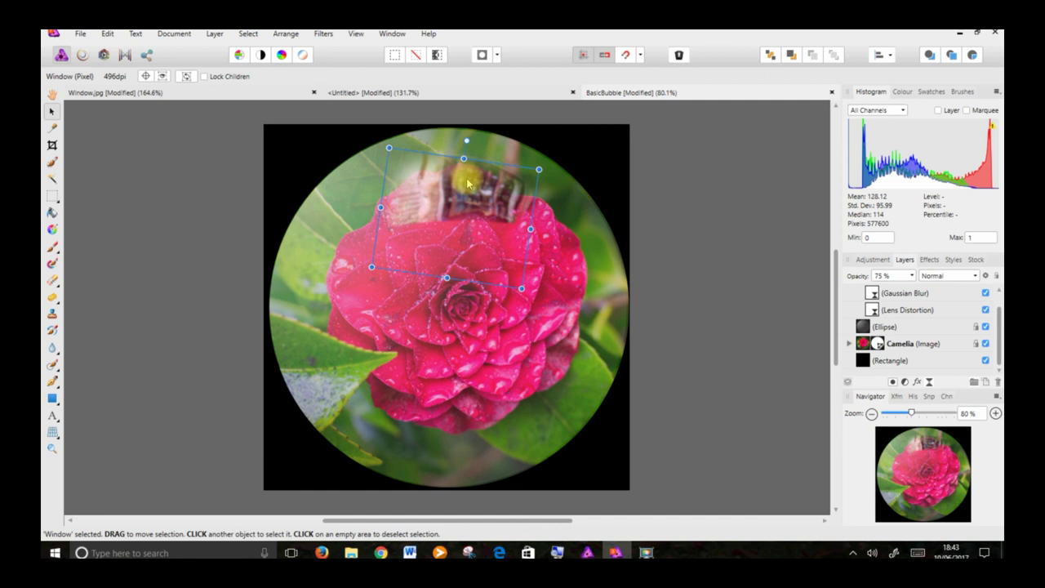
{"action": "left_click_drag", "start_coordinate": [468, 185], "coordinate": [485, 170]}
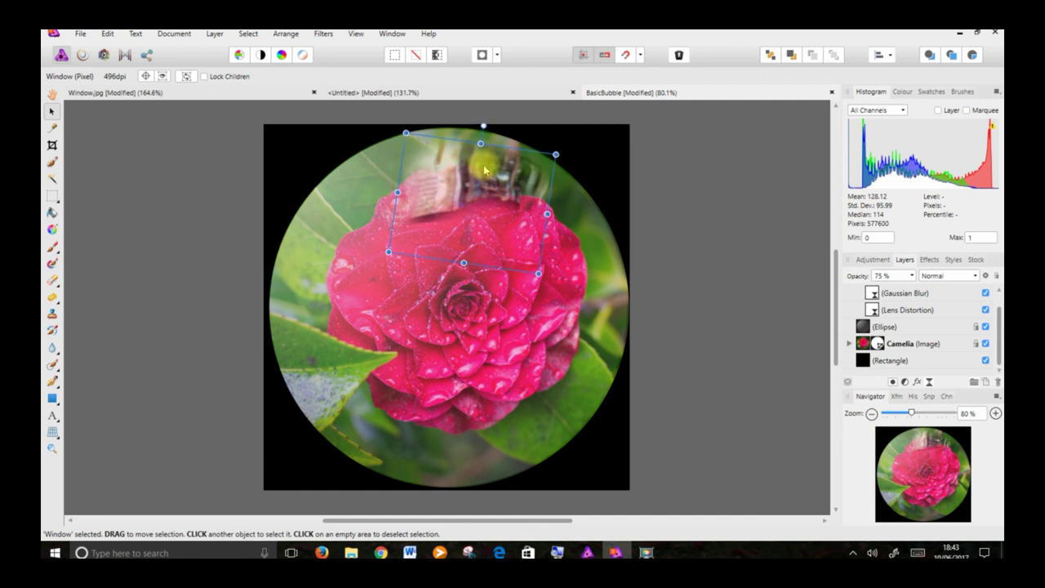
{"action": "left_click", "coordinate": [660, 213]}
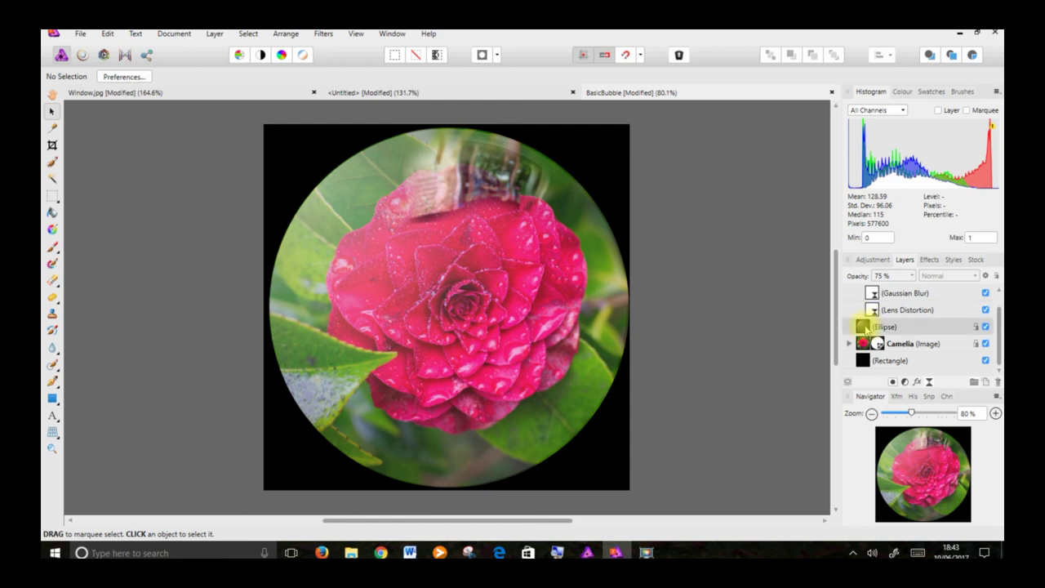
- Select the Ellipse layer and set its opacity to 88%
{"action": "left_click", "coordinate": [865, 328]}
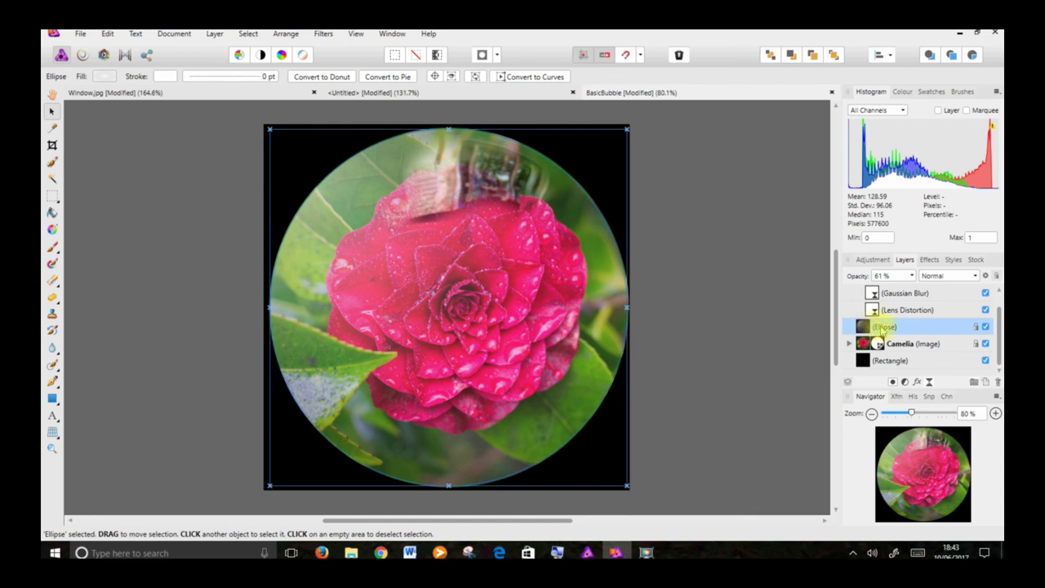
{"action": "left_click", "coordinate": [910, 275]}
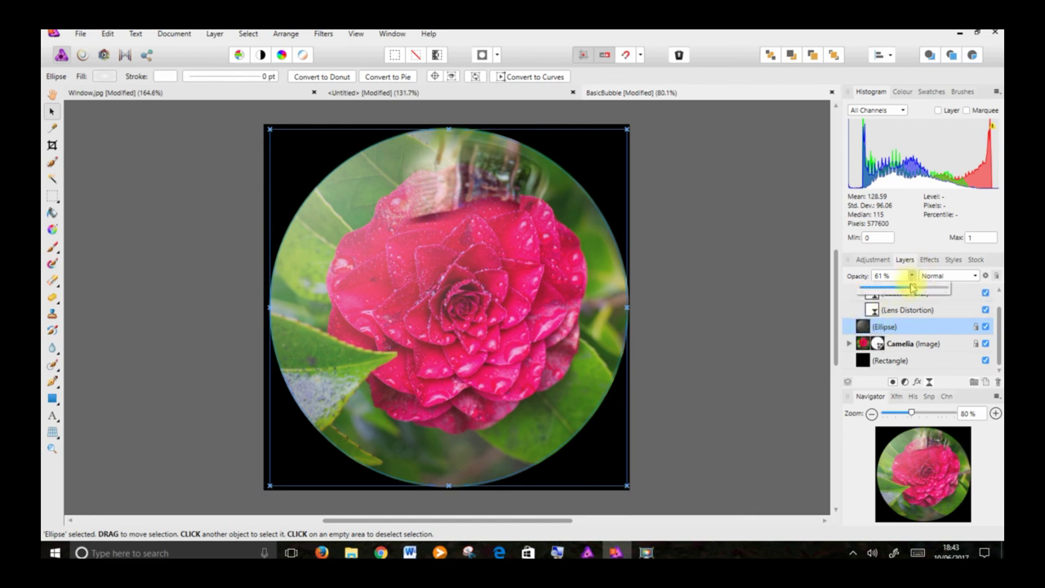
{"action": "left_click_drag", "start_coordinate": [913, 291], "coordinate": [923, 291]}
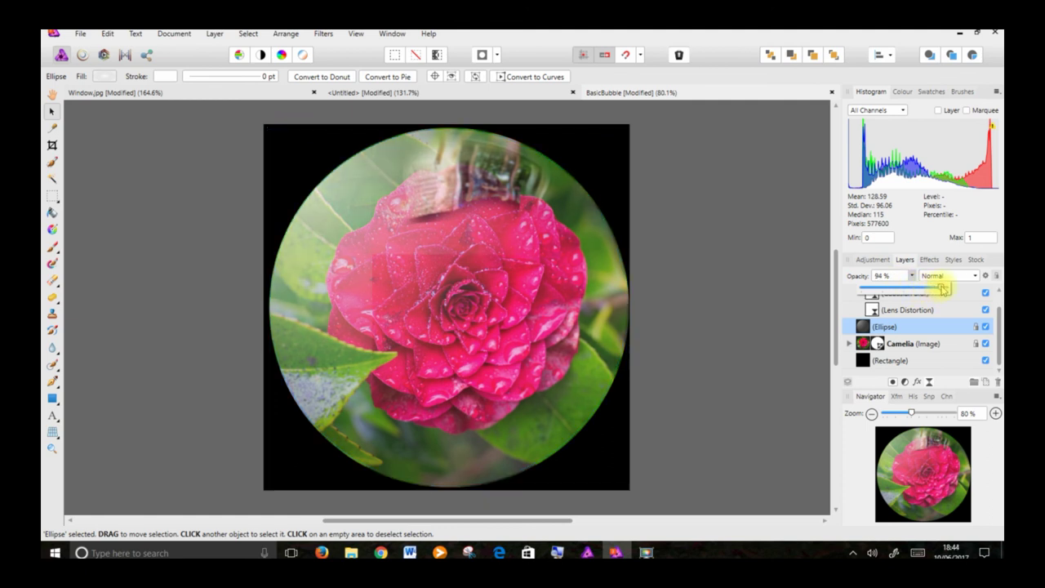
{"action": "left_click_drag", "start_coordinate": [947, 288], "coordinate": [936, 291]}
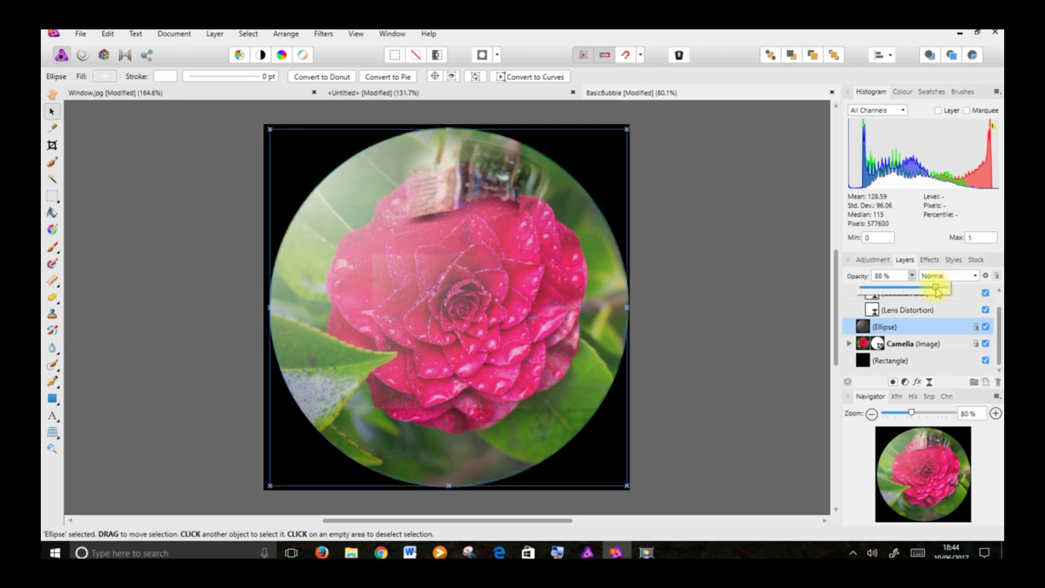